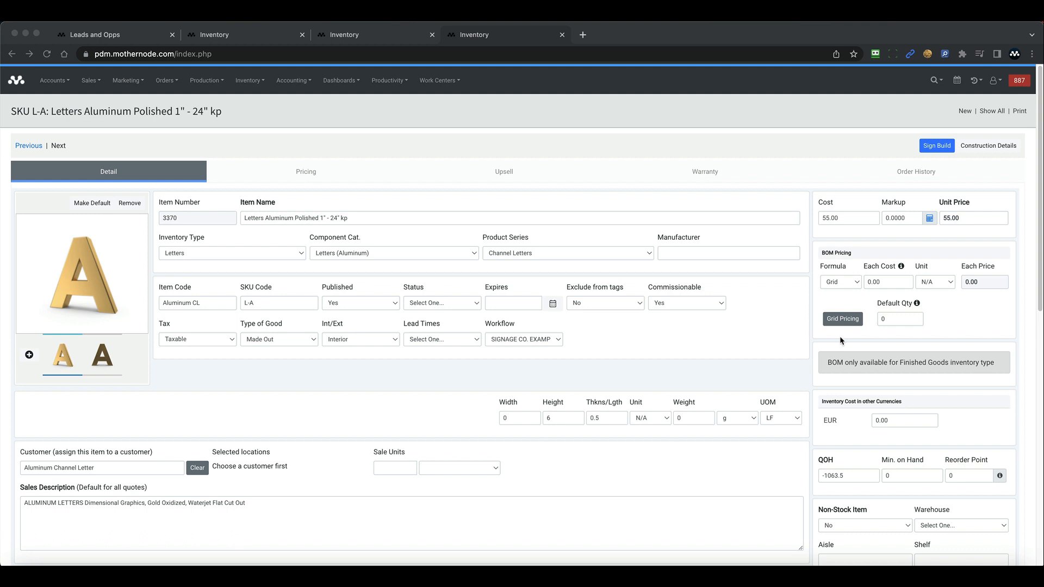
- Choose the Grid formula for BOM pricing, open the item's price grid and bring up its file upload form
{"action": "left_click", "coordinate": [841, 341]}
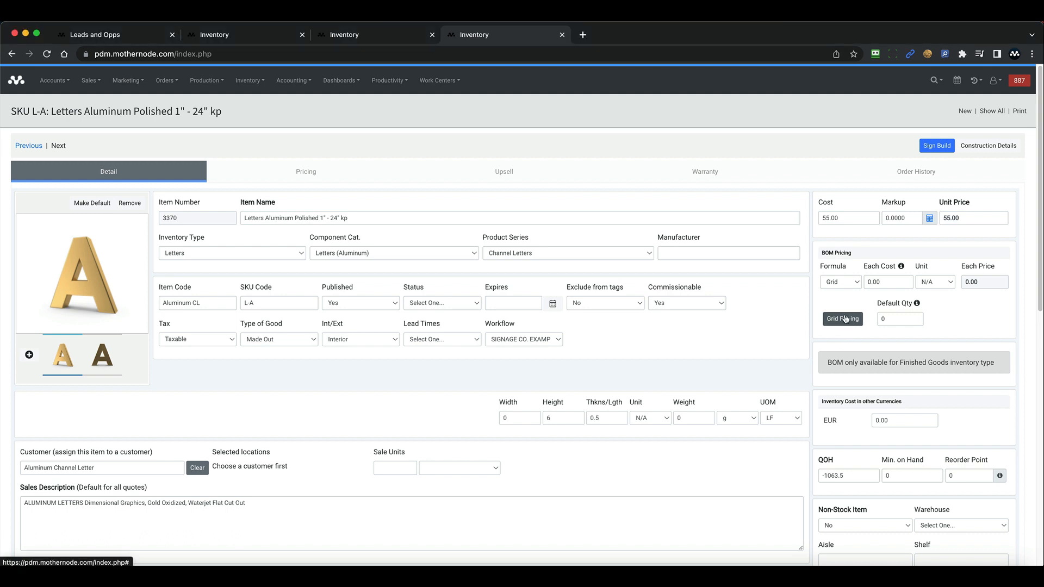
{"action": "left_click", "coordinate": [846, 283]}
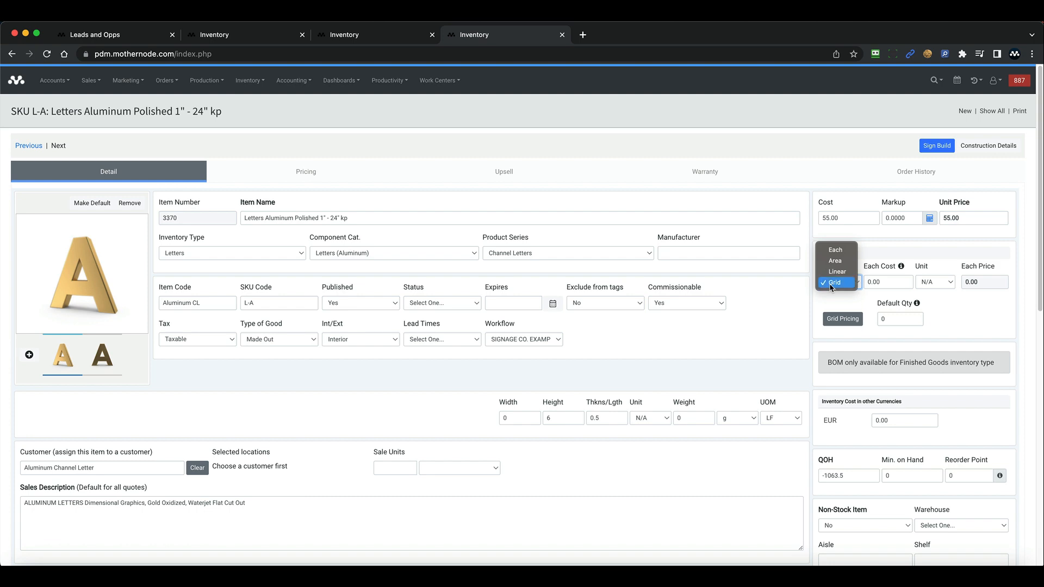
{"action": "left_click", "coordinate": [831, 283]}
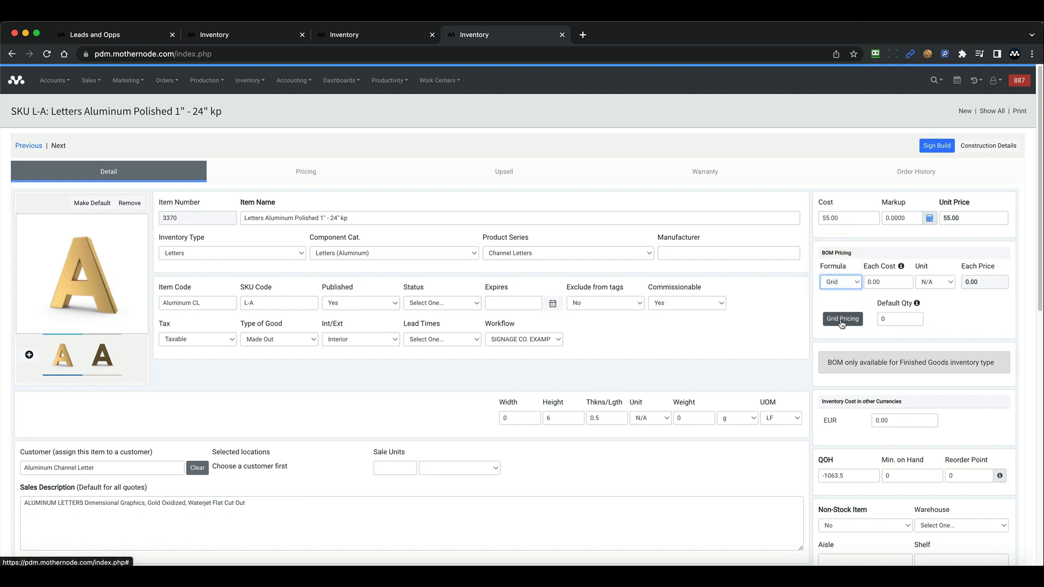
{"action": "left_click", "coordinate": [842, 321]}
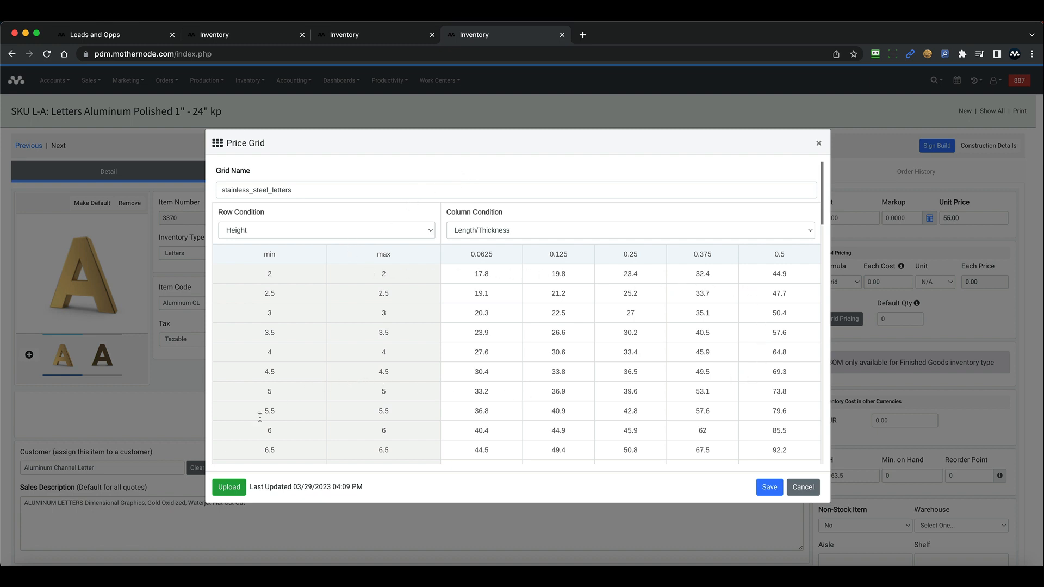
{"action": "left_click", "coordinate": [229, 488]}
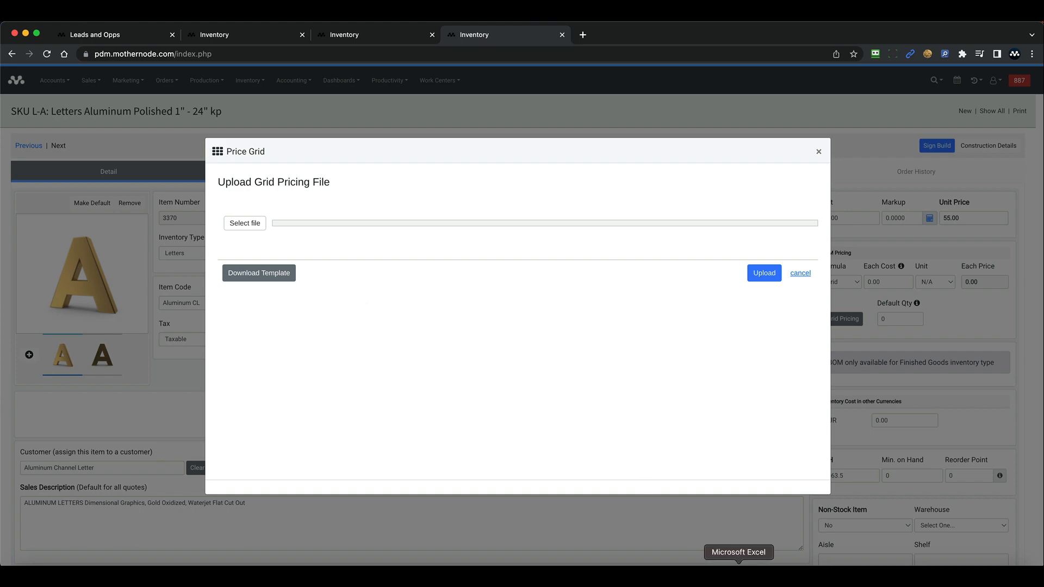
- Switch to Microsoft Excel and examine the grid pricing sheet's min and max columns, thickness headers and price cells
{"action": "left_click", "coordinate": [738, 574]}
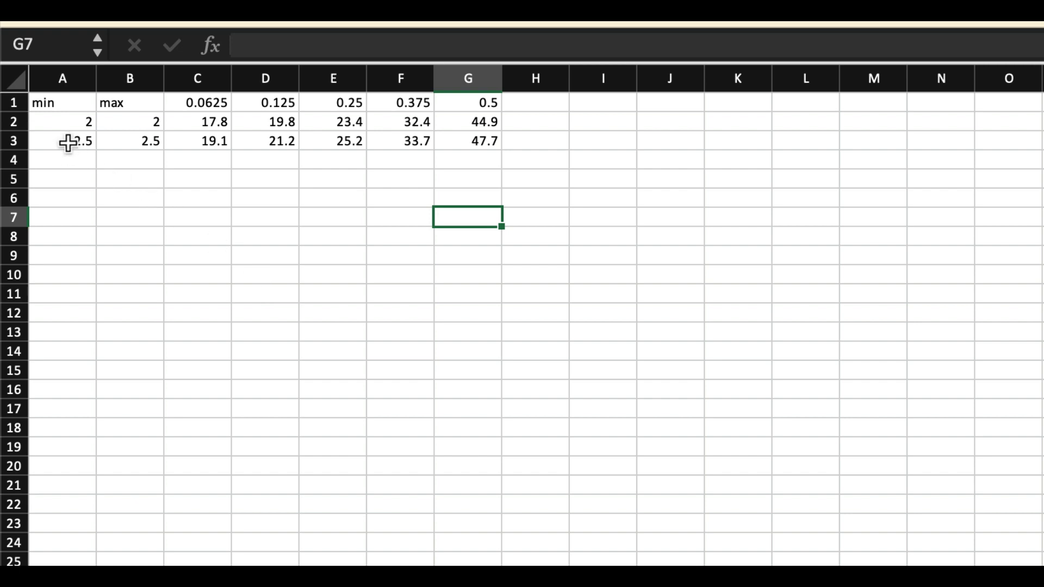
{"action": "left_click", "coordinate": [48, 106]}
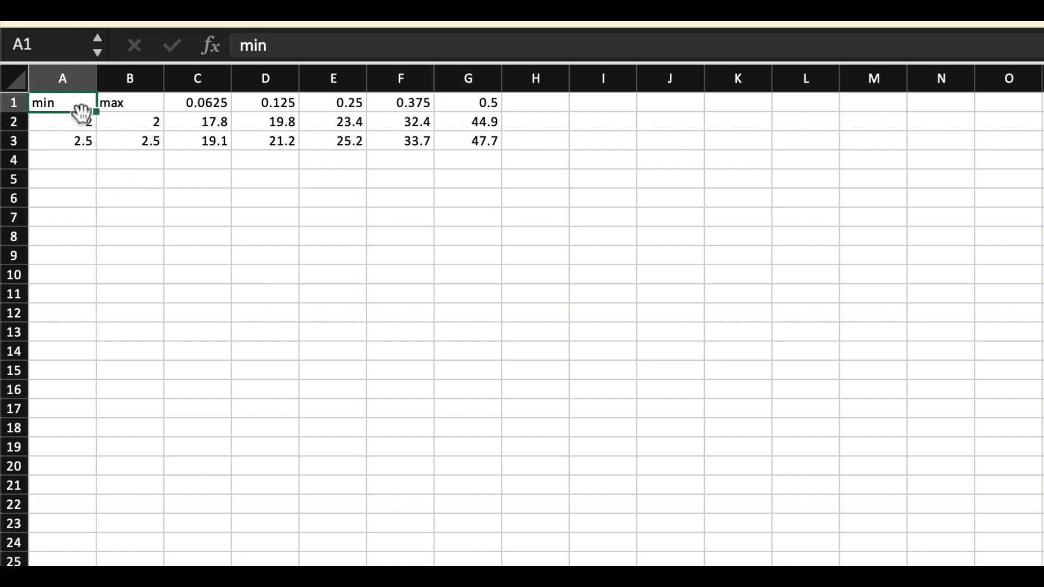
{"action": "left_click", "coordinate": [109, 103]}
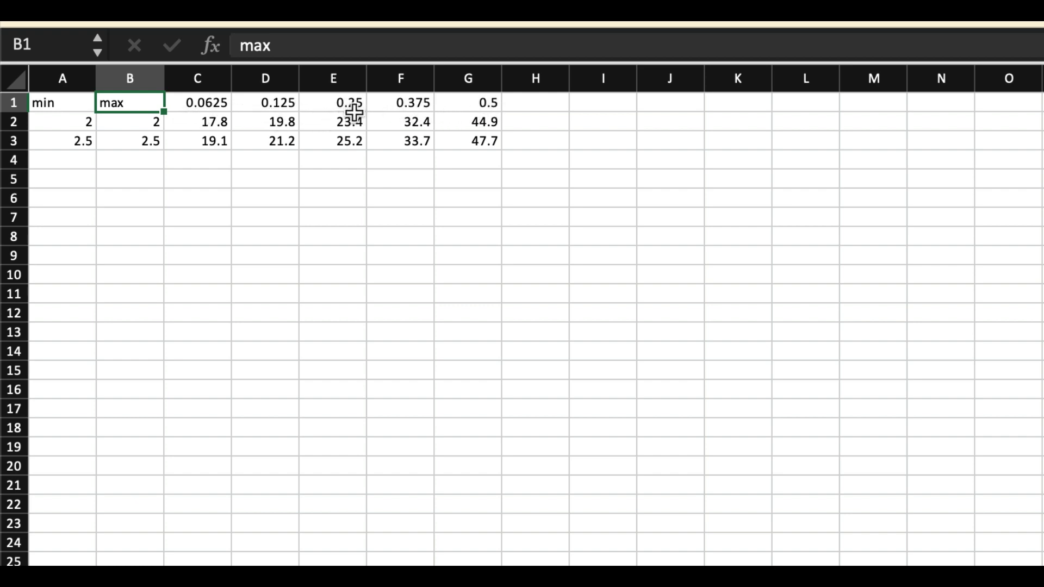
{"action": "left_click", "coordinate": [154, 144]}
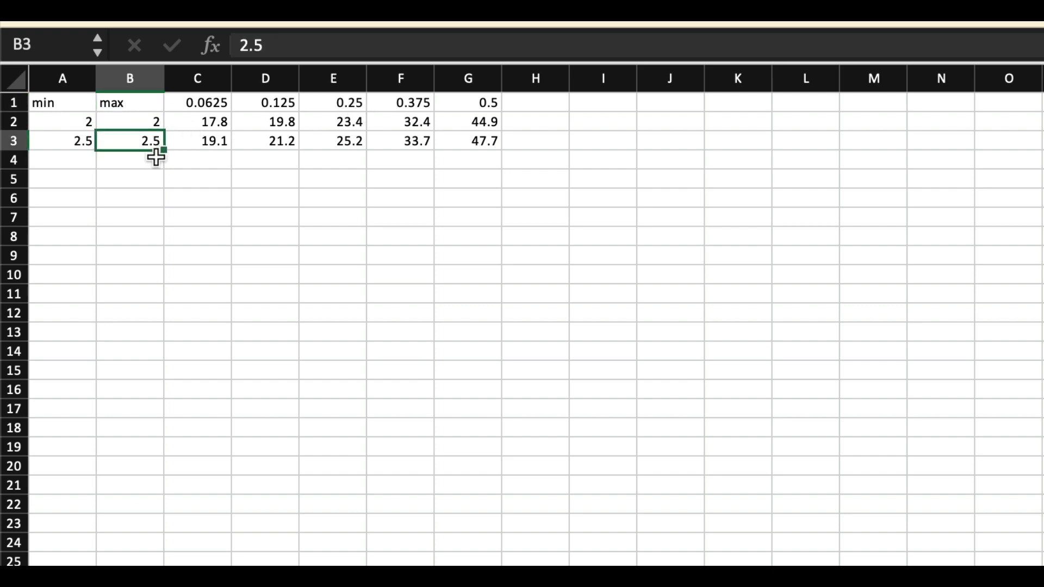
{"action": "left_click", "coordinate": [324, 145]}
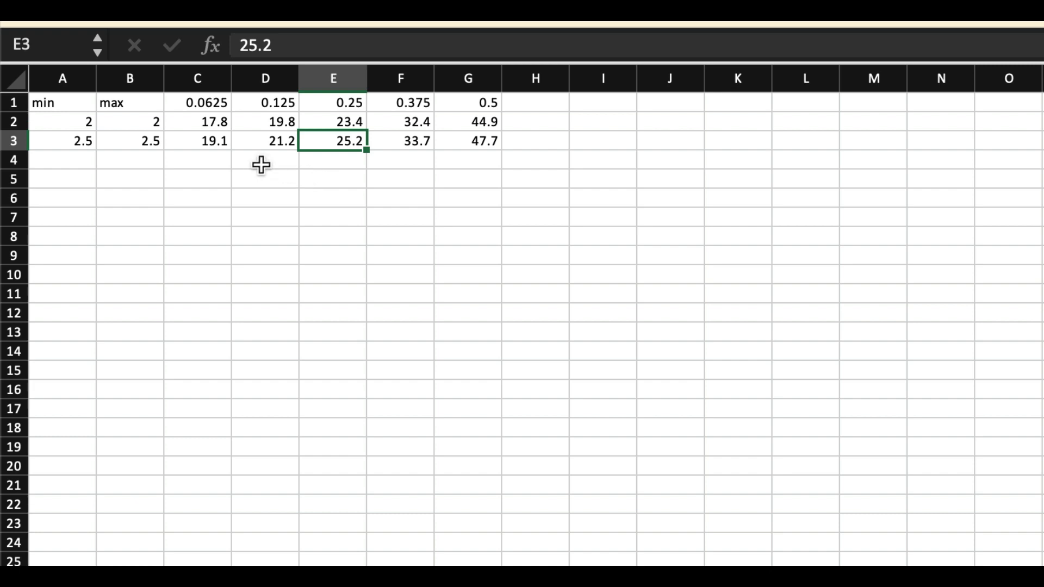
{"action": "left_click", "coordinate": [69, 124]}
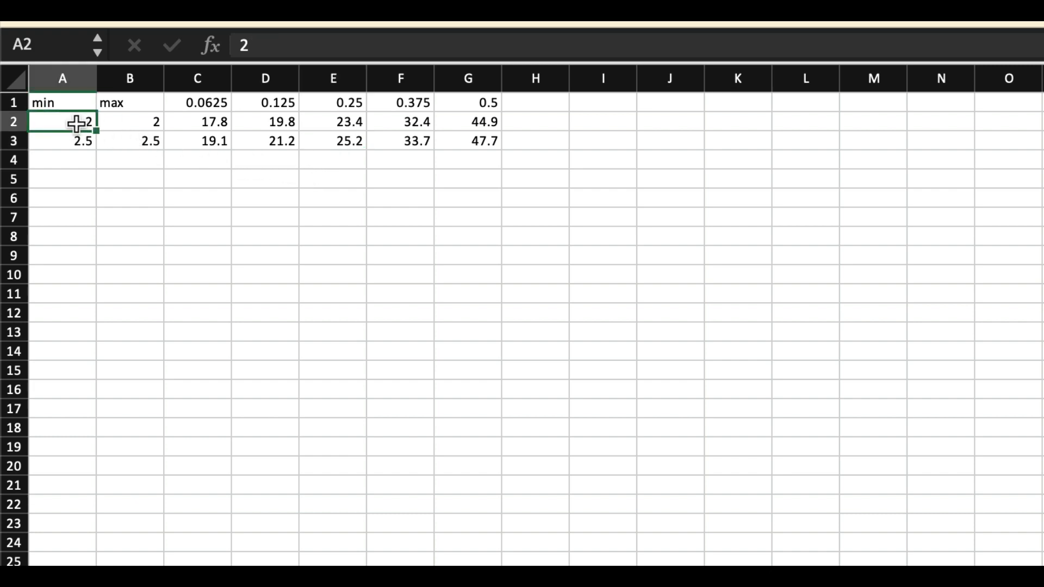
{"action": "left_click", "coordinate": [121, 124]}
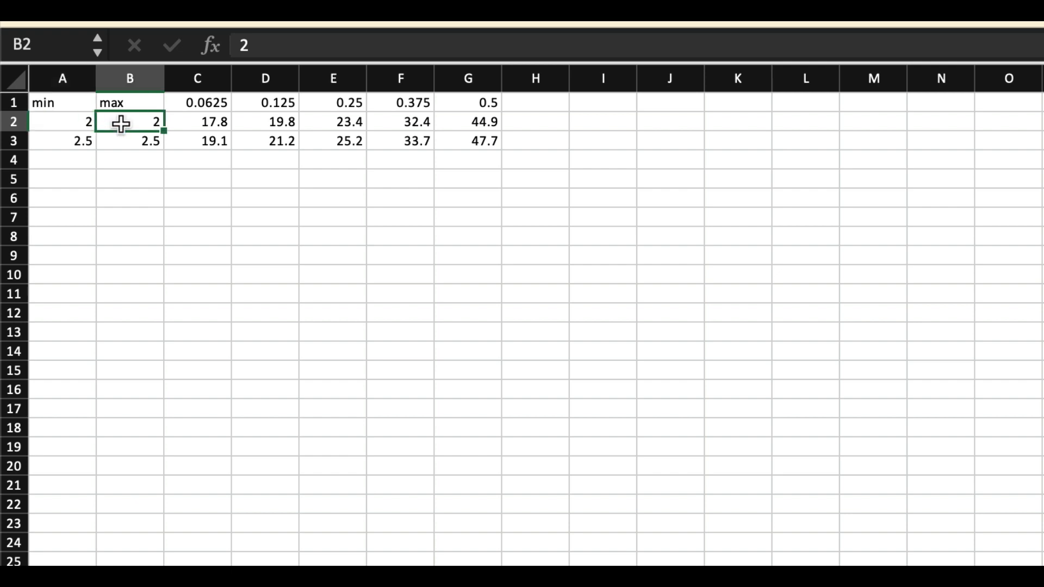
{"action": "left_click", "coordinate": [73, 142]}
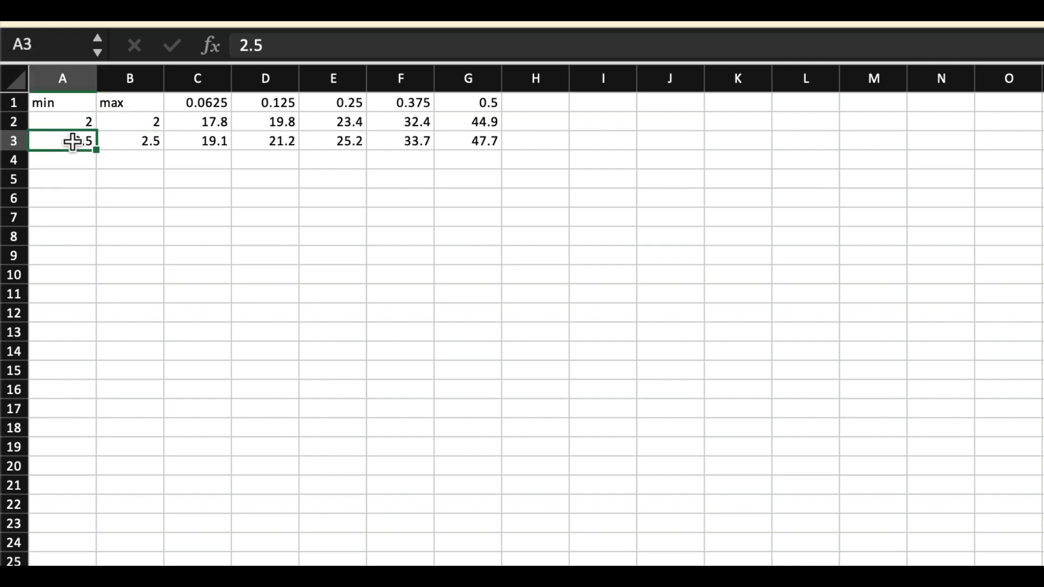
{"action": "left_click", "coordinate": [125, 142]}
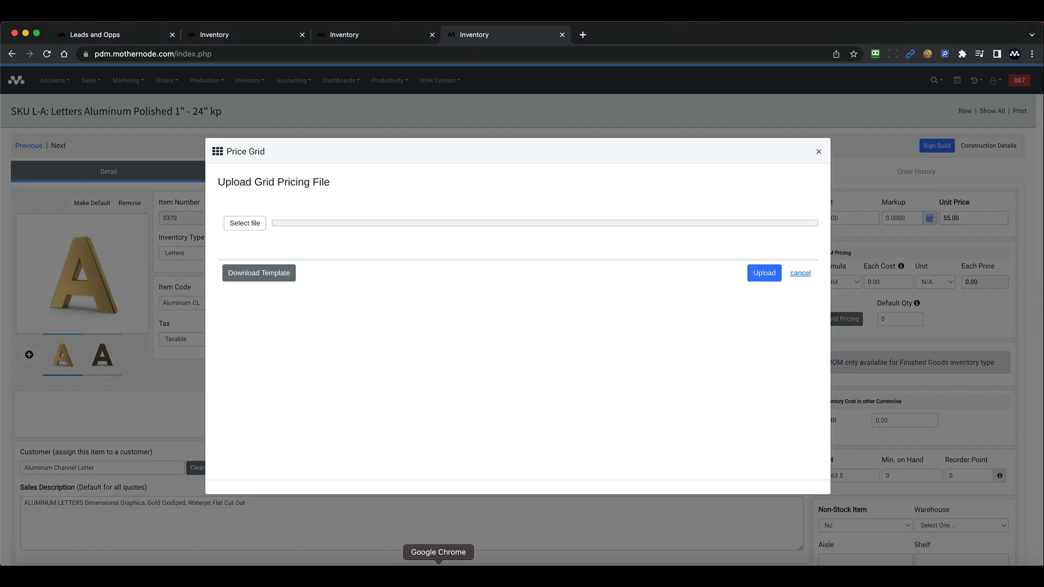
- Switch back to Google Chrome, cancel the grid file upload and close the price grid without saving
{"action": "left_click", "coordinate": [800, 271]}
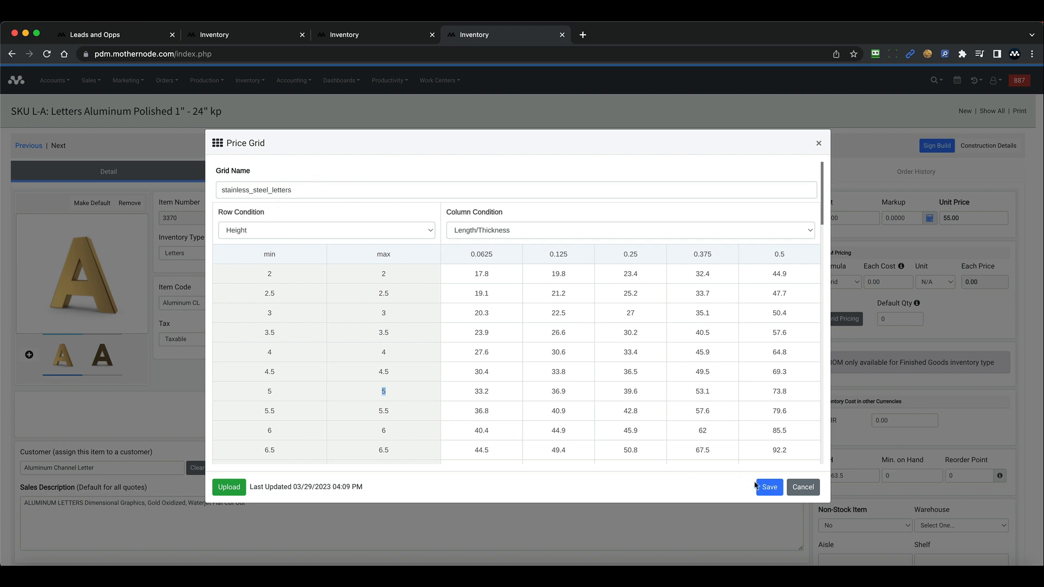
{"action": "left_click", "coordinate": [795, 488]}
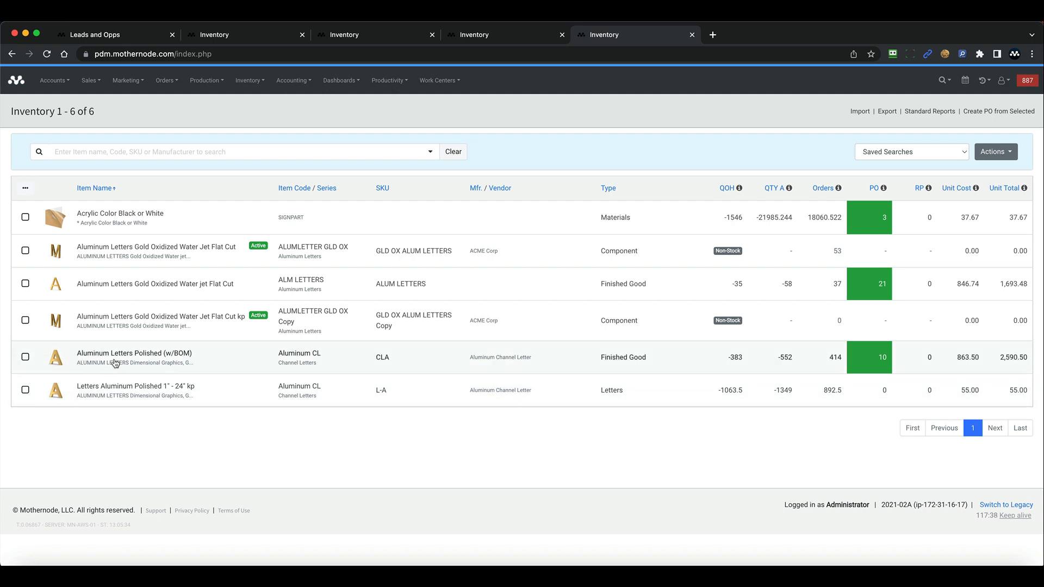
- Open the BOM of the Aluminum Letters Polished (w/BOM) item and view the pricing grid of its letters component
{"action": "left_click", "coordinate": [227, 359]}
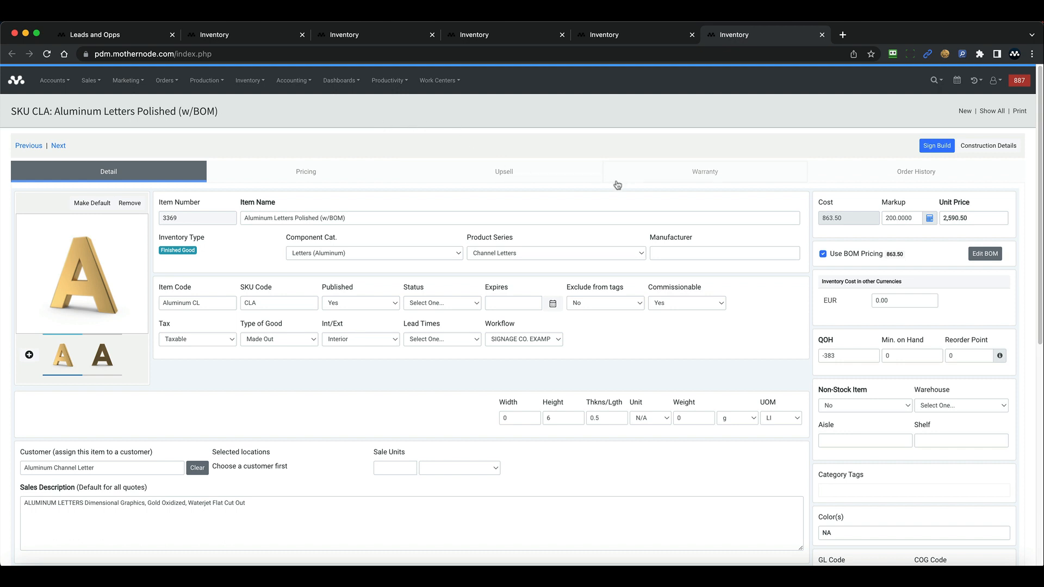
{"action": "left_click", "coordinate": [982, 257]}
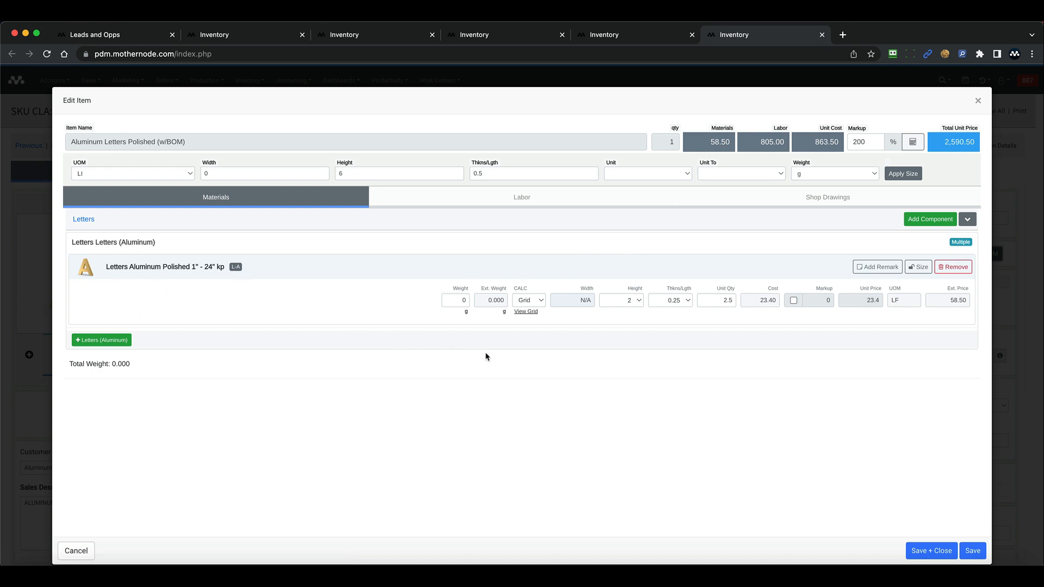
{"action": "left_click", "coordinate": [523, 312]}
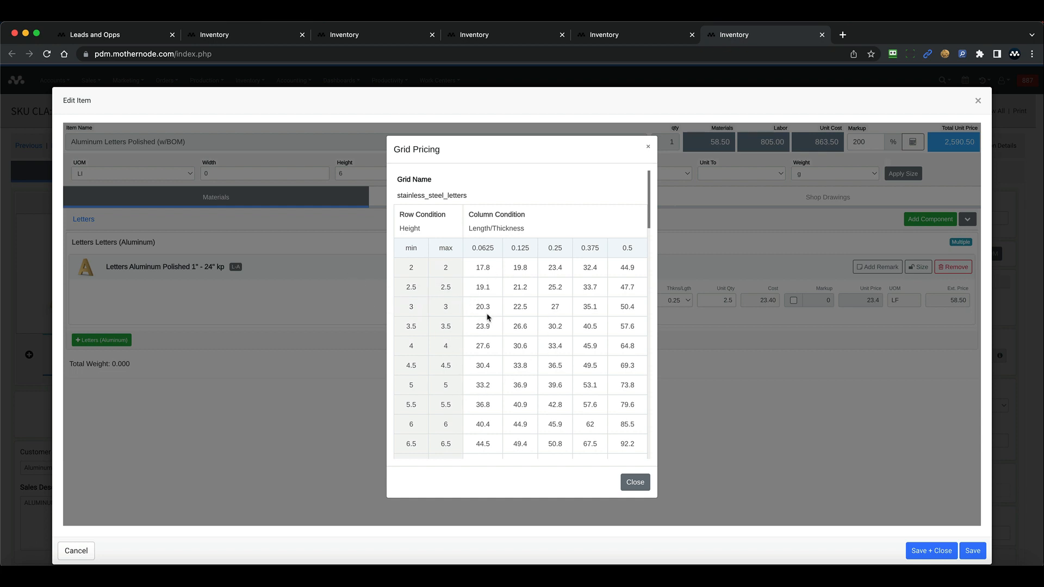
{"action": "left_click", "coordinate": [648, 147]}
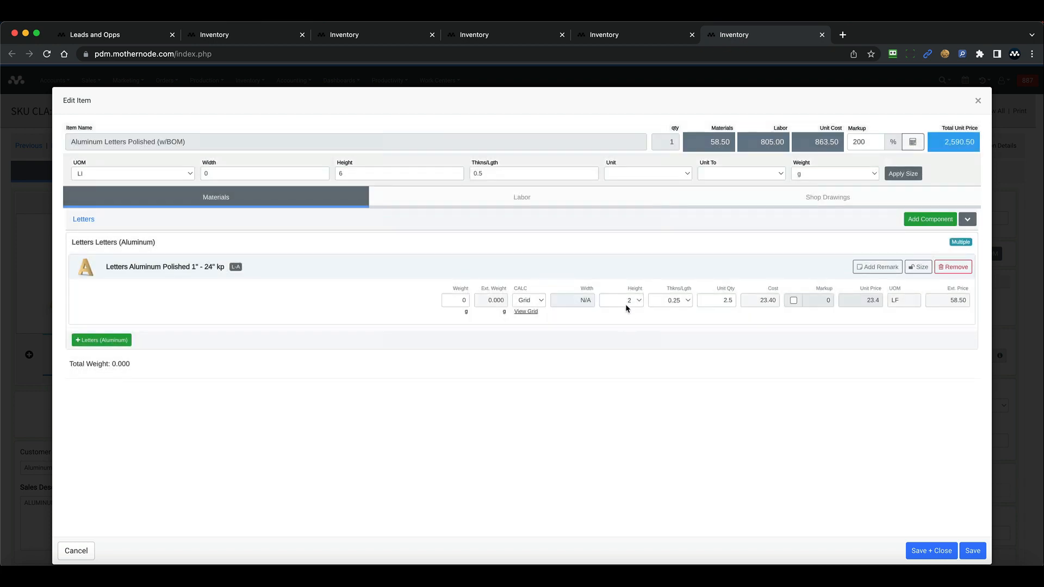
- Set the Letters Aluminum Polished component's height to 5 and choose 0.25 for its thickness
{"action": "left_click", "coordinate": [627, 305]}
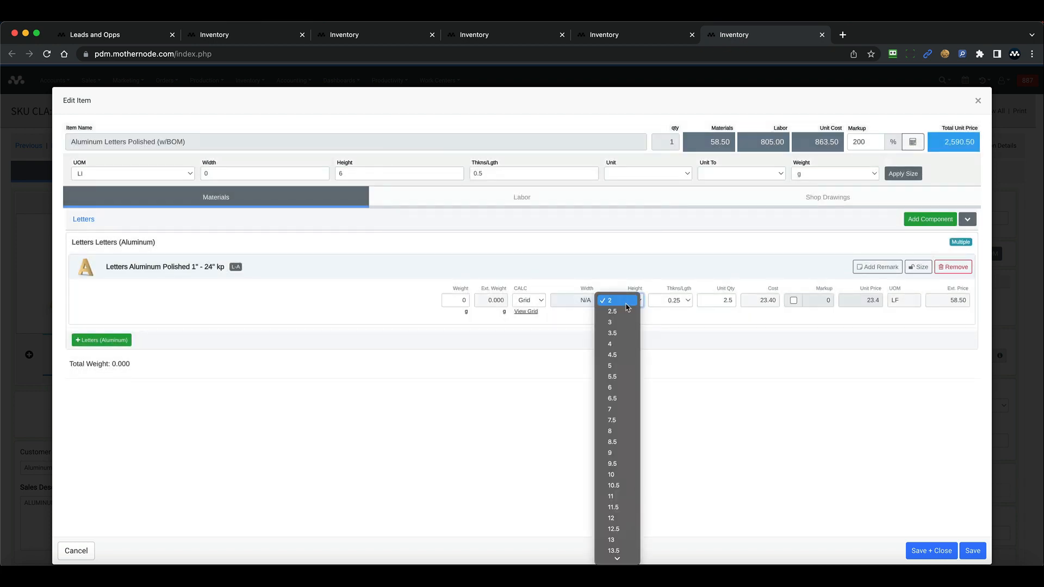
{"action": "left_click", "coordinate": [621, 365]}
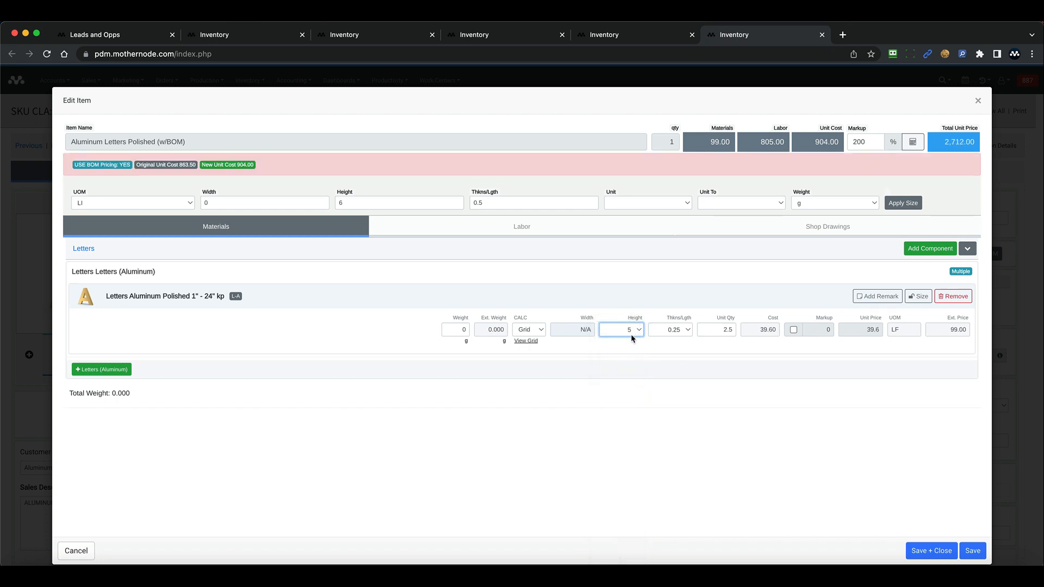
{"action": "left_click", "coordinate": [674, 336]}
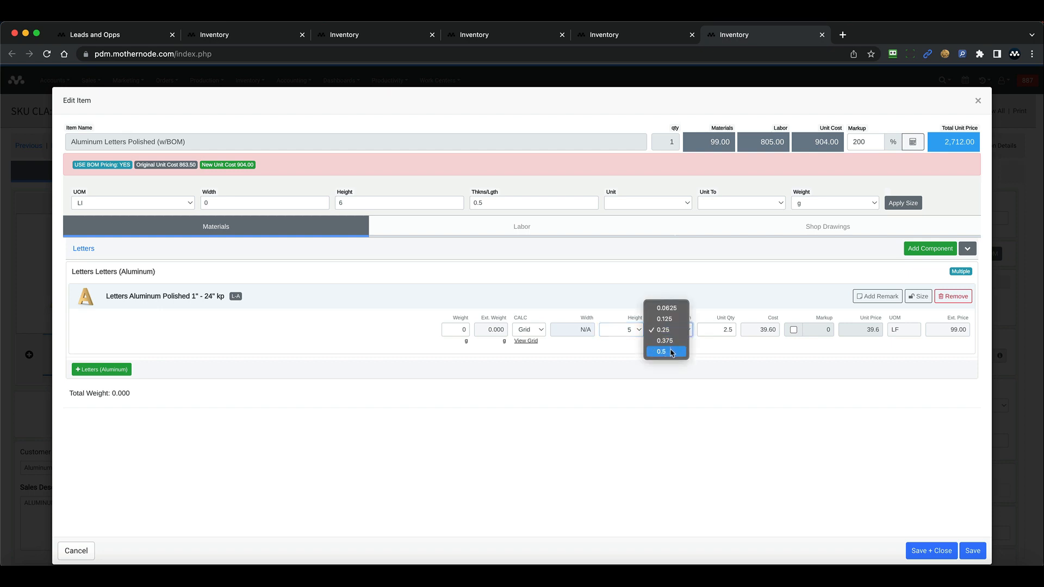
{"action": "left_click", "coordinate": [672, 330]}
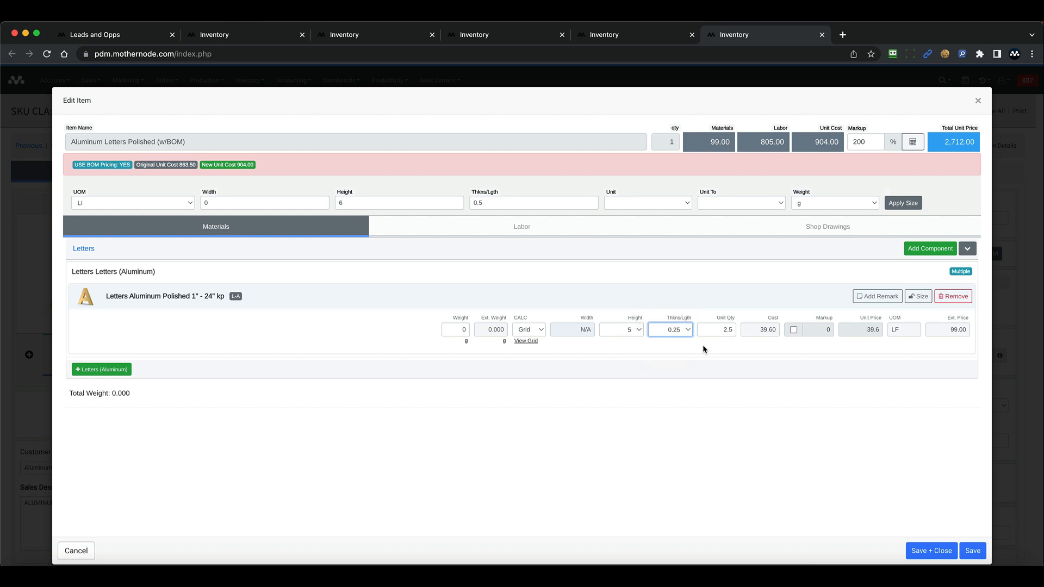
{"action": "left_click", "coordinate": [669, 277]}
- Search the components for "mounting" and add Flat Head Screws and Stand-Off Studs without Sleeves to the BOM
{"action": "left_click", "coordinate": [920, 256]}
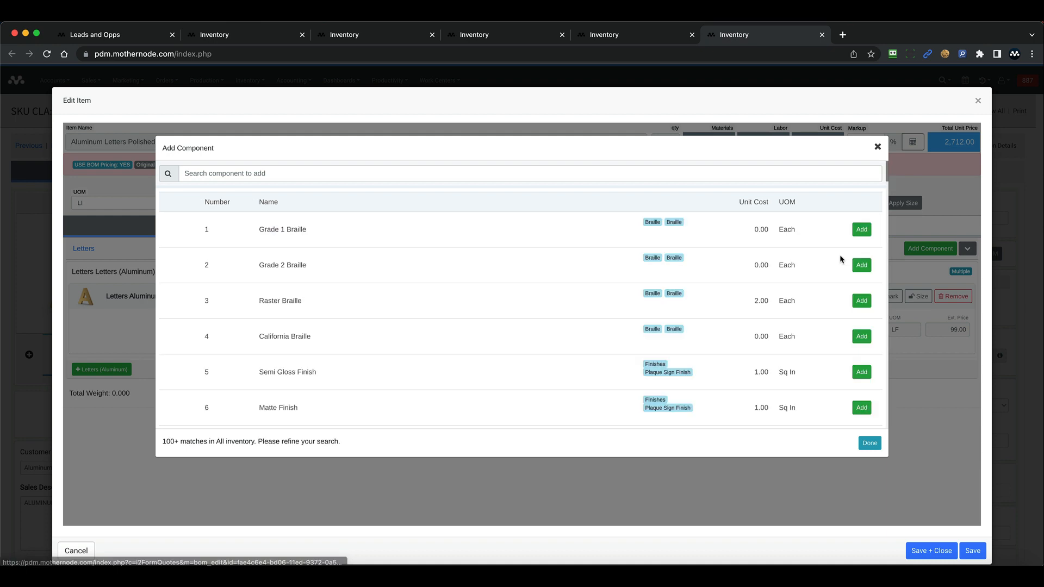
{"action": "left_click", "coordinate": [308, 168]}
{"action": "type", "text": "mounting"}
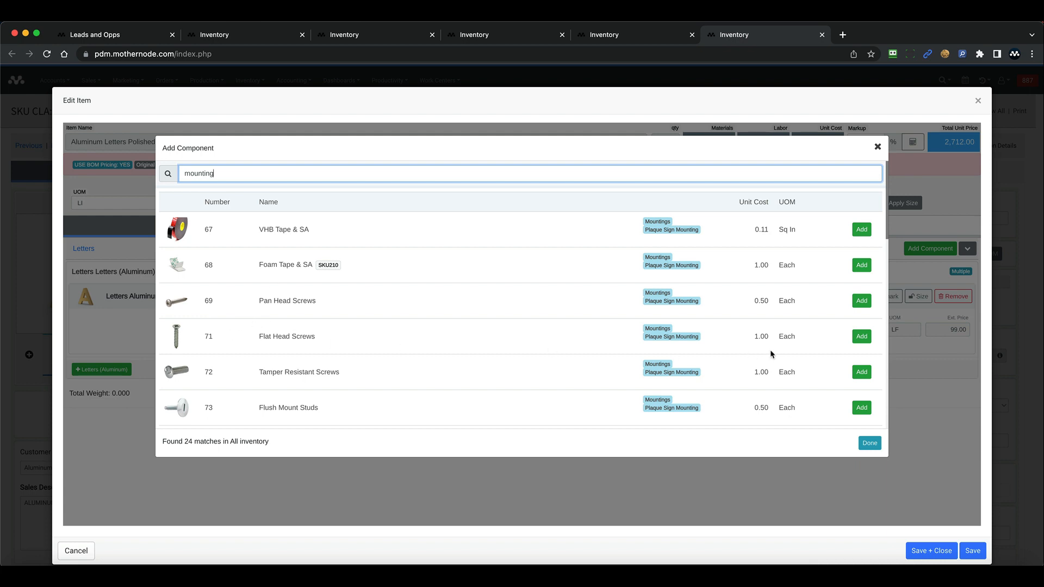
{"action": "left_click", "coordinate": [866, 341]}
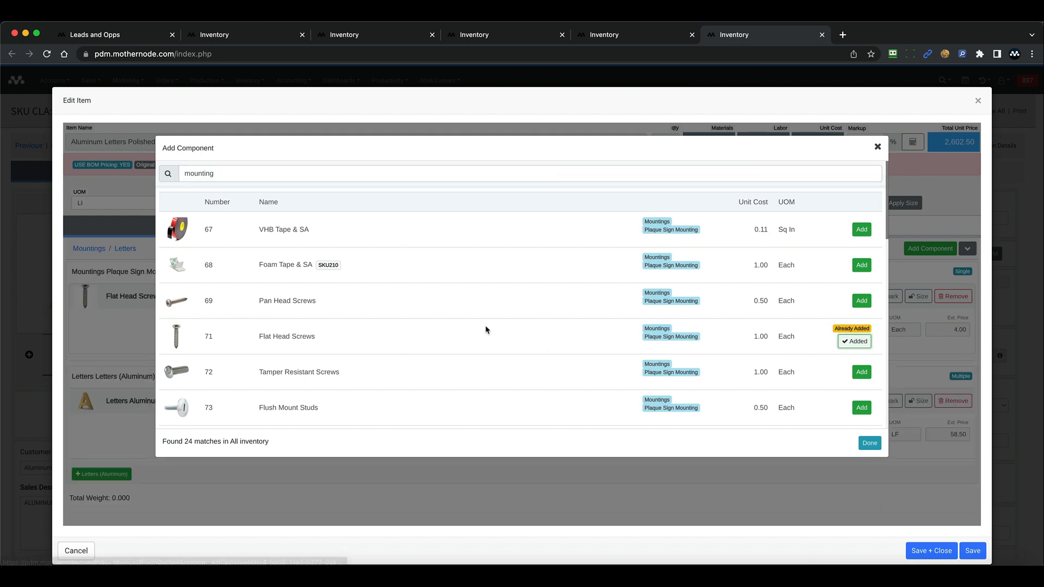
{"action": "scroll", "coordinate": [461, 329], "scroll_direction": "down", "scroll_amount": 4}
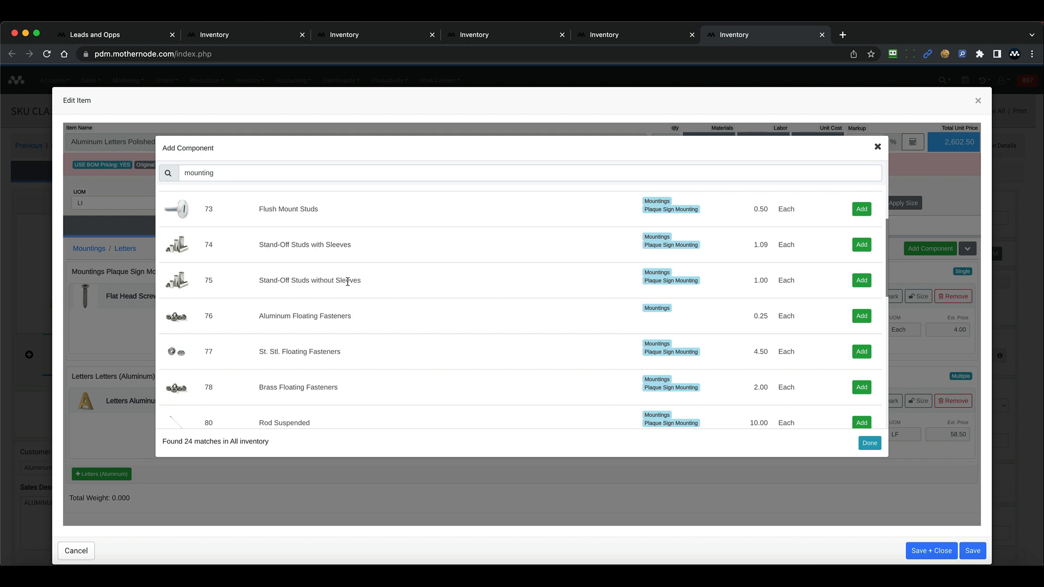
{"action": "left_click", "coordinate": [864, 282]}
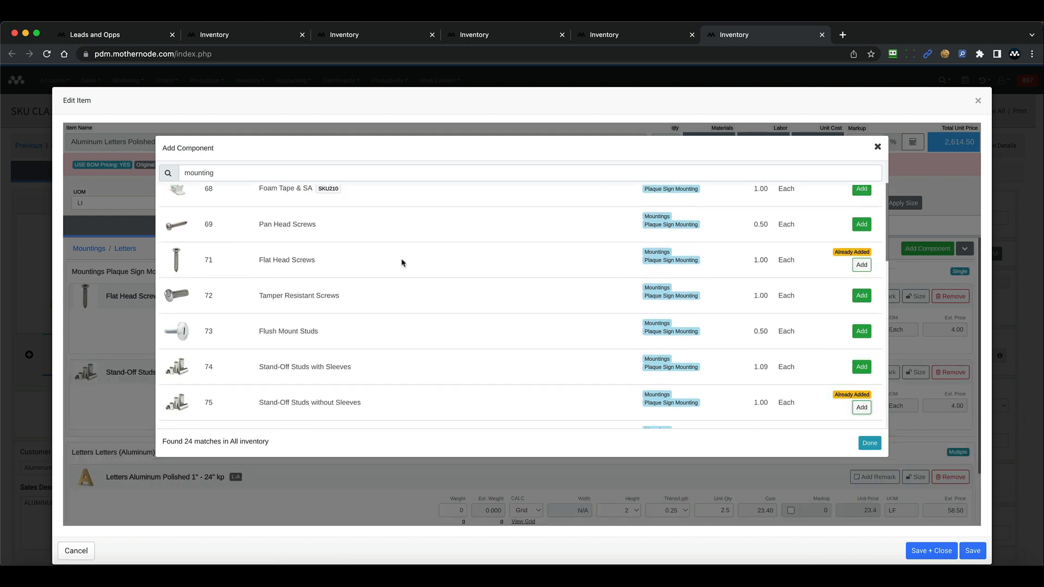
{"action": "scroll", "coordinate": [401, 261], "scroll_direction": "up", "scroll_amount": 3}
{"action": "scroll", "coordinate": [295, 236], "scroll_direction": "up", "scroll_amount": 2}
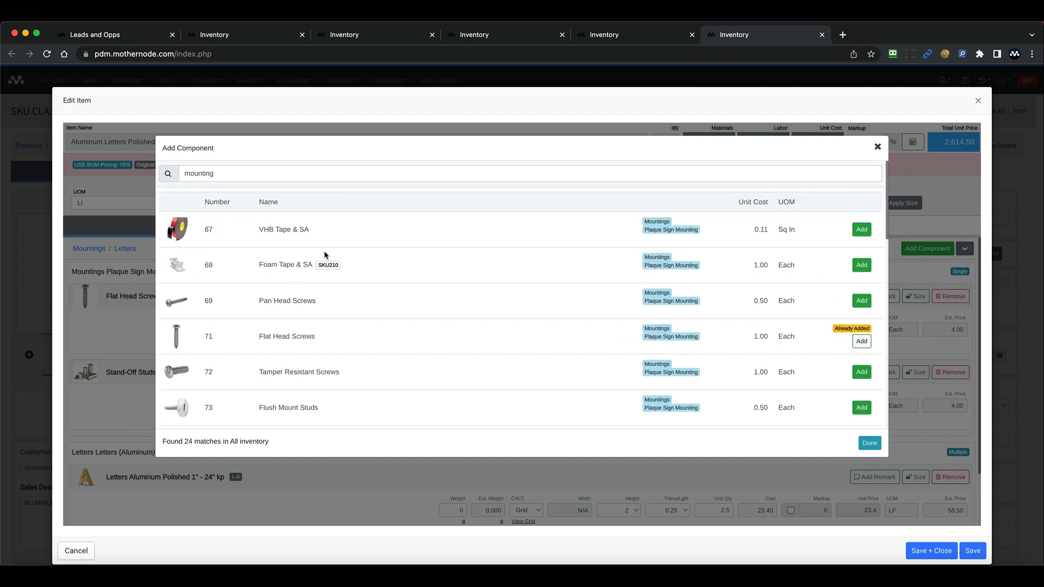
{"action": "scroll", "coordinate": [707, 304], "scroll_direction": "down", "scroll_amount": 2}
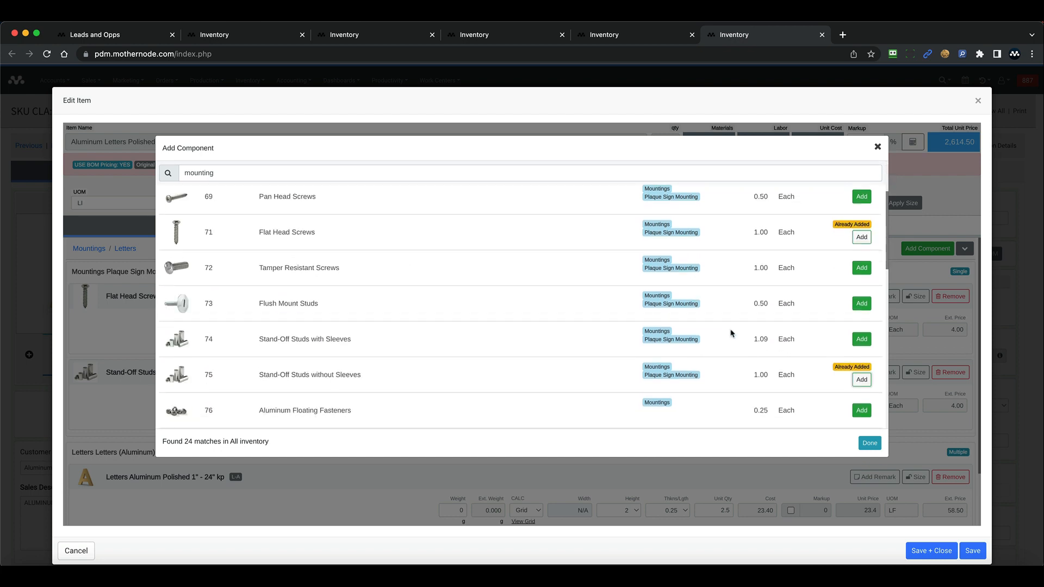
{"action": "left_click", "coordinate": [878, 146]}
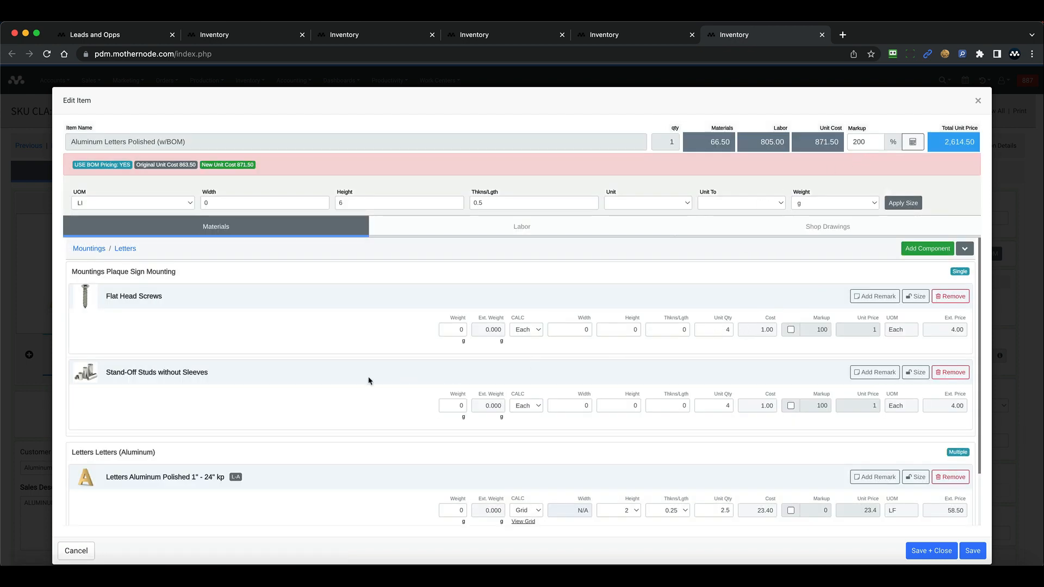
- Review the Letters section of the BOM, and save and close the edited item
{"action": "left_click", "coordinate": [125, 249]}
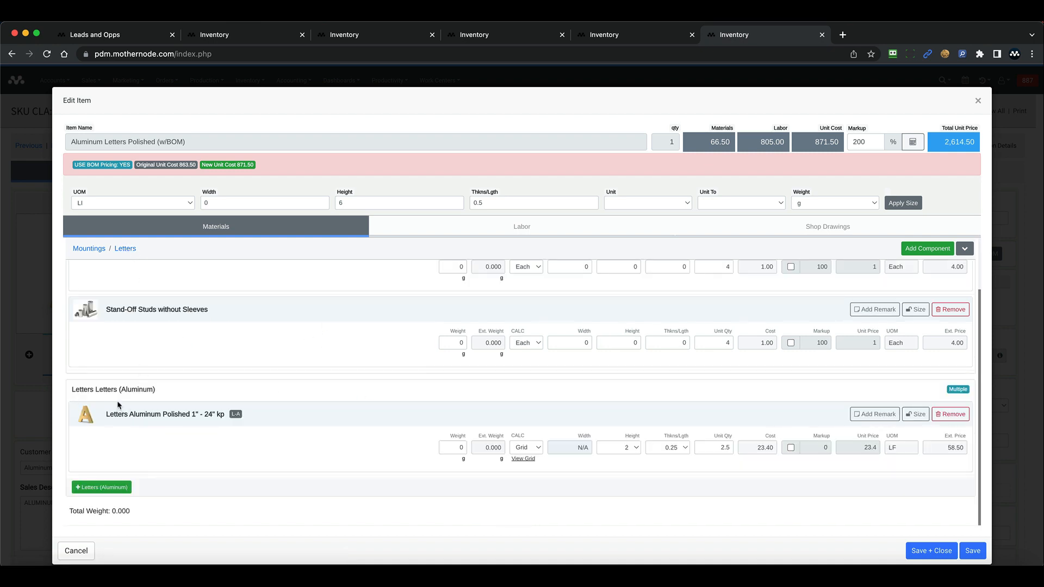
{"action": "scroll", "coordinate": [108, 323], "scroll_direction": "up", "scroll_amount": 1}
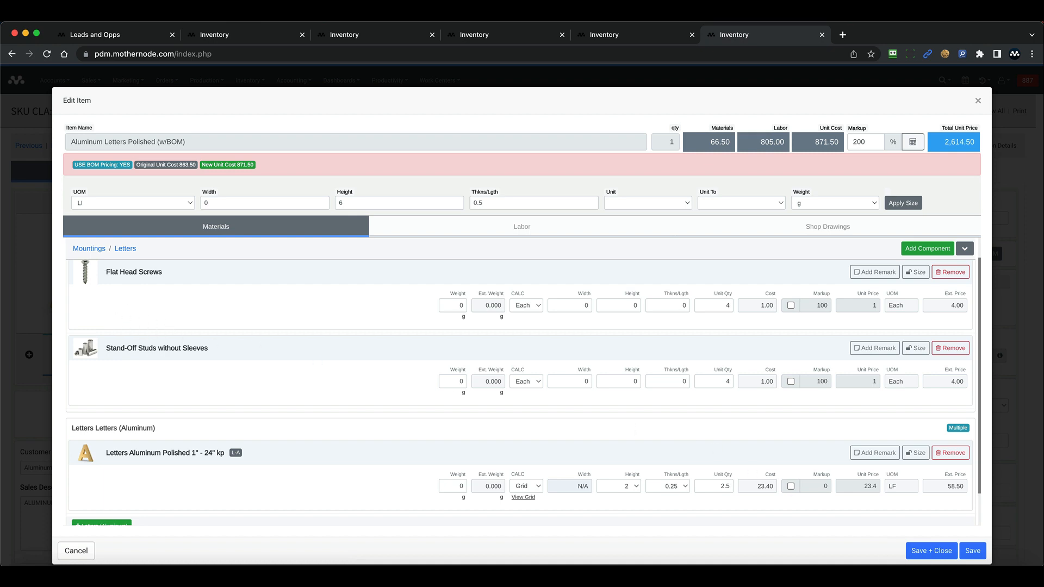
{"action": "left_click", "coordinate": [929, 551]}
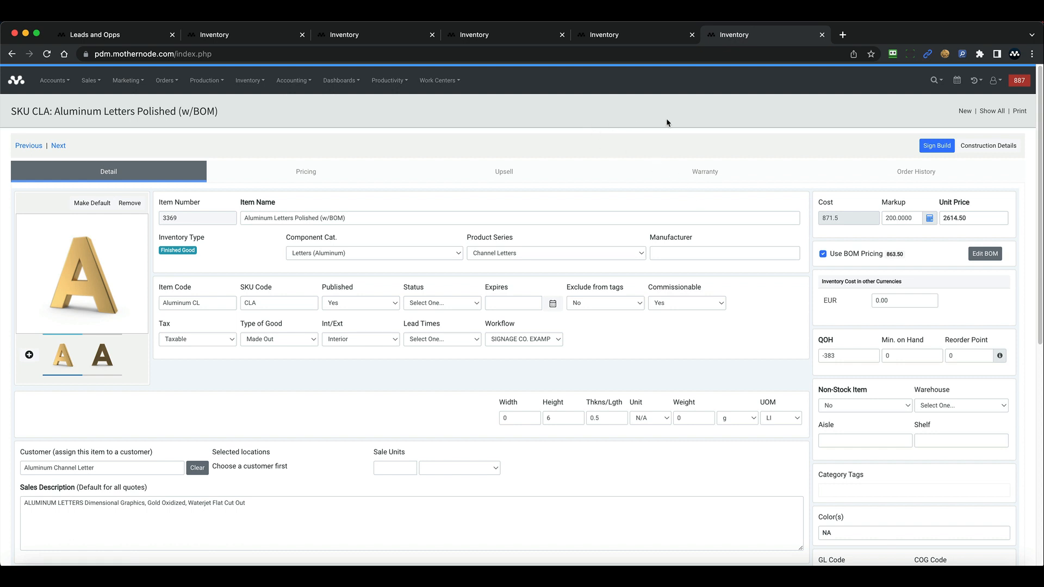
- Open the recent BOM Pricing quote for AccuDuct Manufacturing and display its line item entries
{"action": "left_click", "coordinate": [995, 80]}
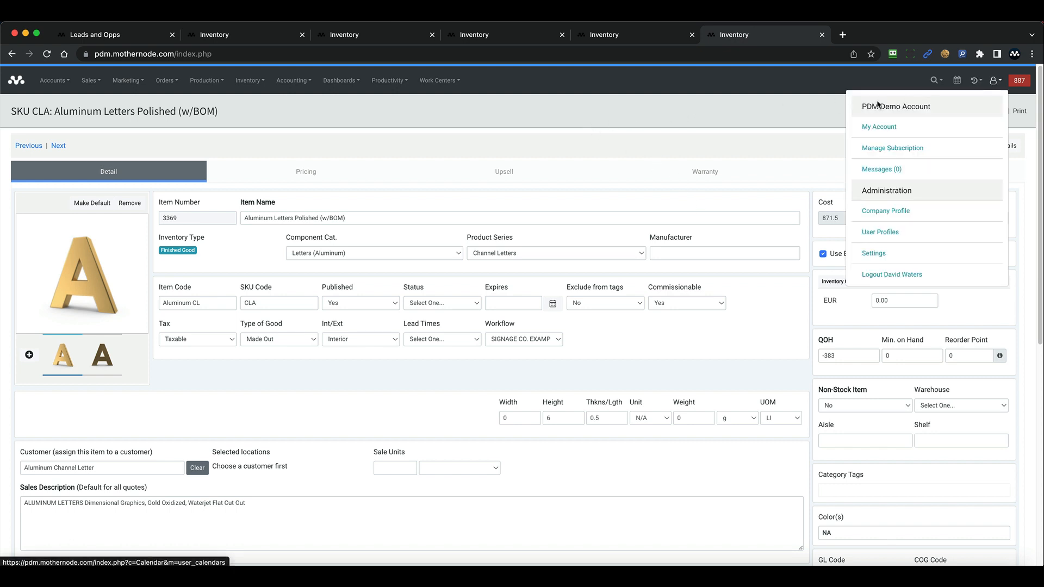
{"action": "left_click", "coordinate": [974, 82]}
{"action": "left_click", "coordinate": [821, 138]}
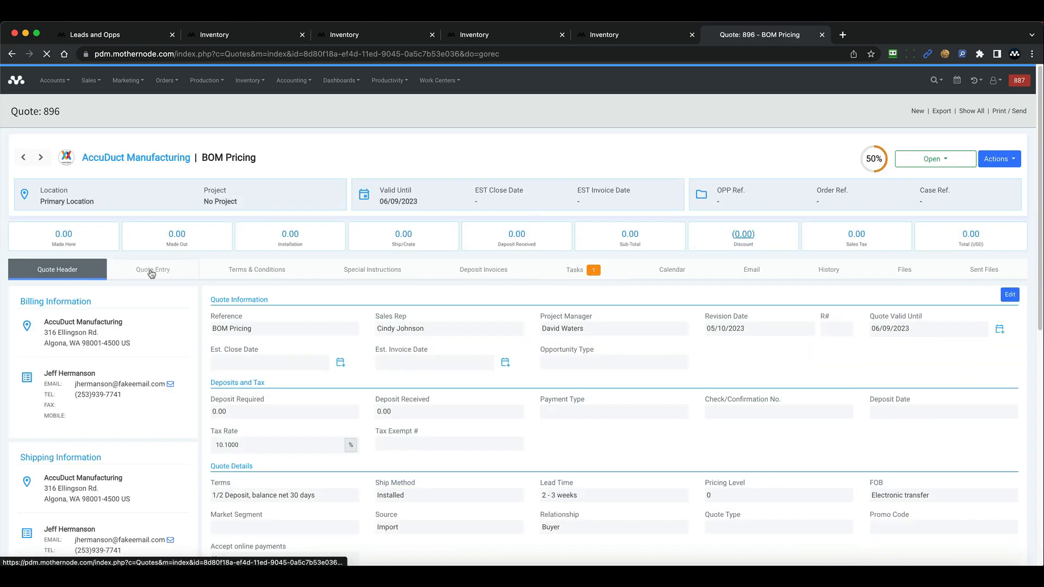
{"action": "left_click", "coordinate": [148, 276]}
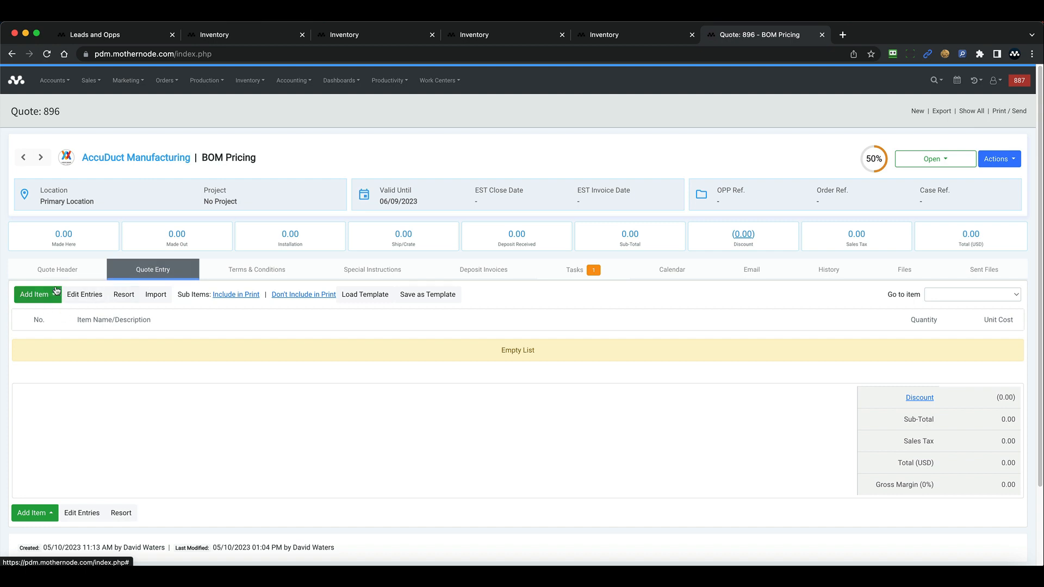
- Search the inventory for "letter" and add Aluminum Letters Polished (w/BOM) to the quote with a quantity of 10
{"action": "left_click", "coordinate": [44, 296]}
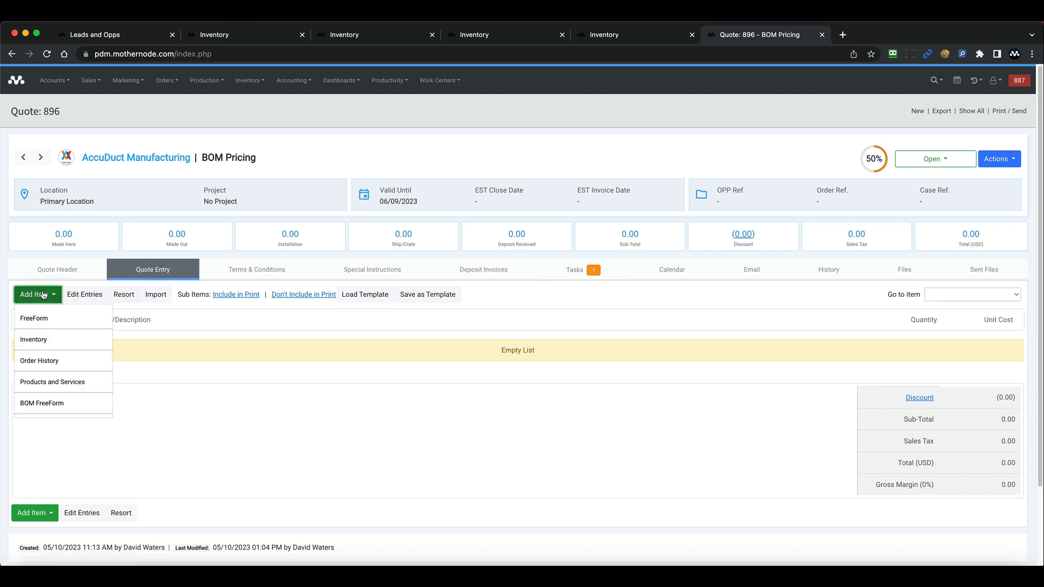
{"action": "left_click", "coordinate": [49, 340]}
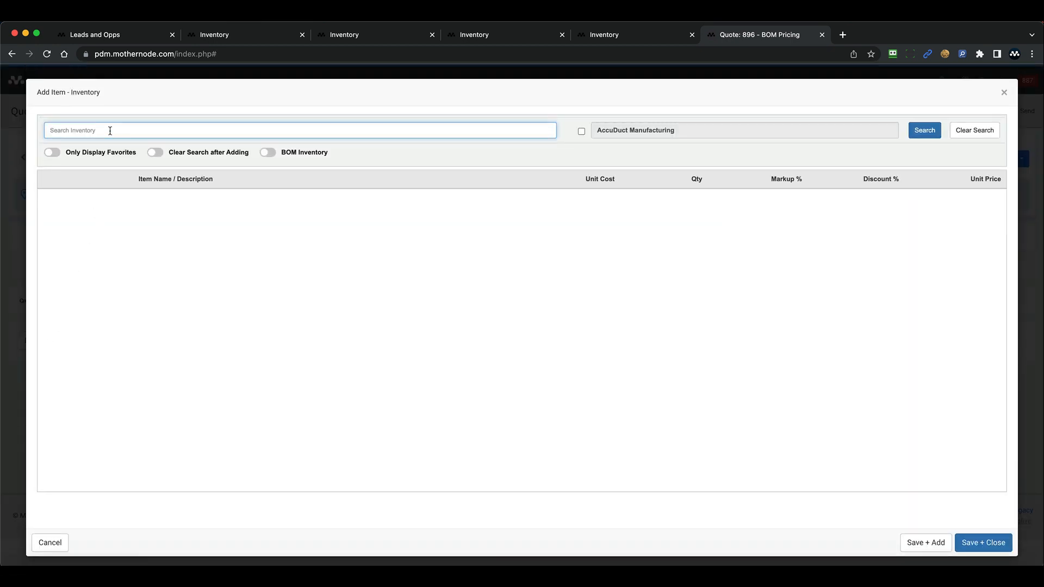
{"action": "type", "text": "letter"}
{"action": "key", "text": "Return"}
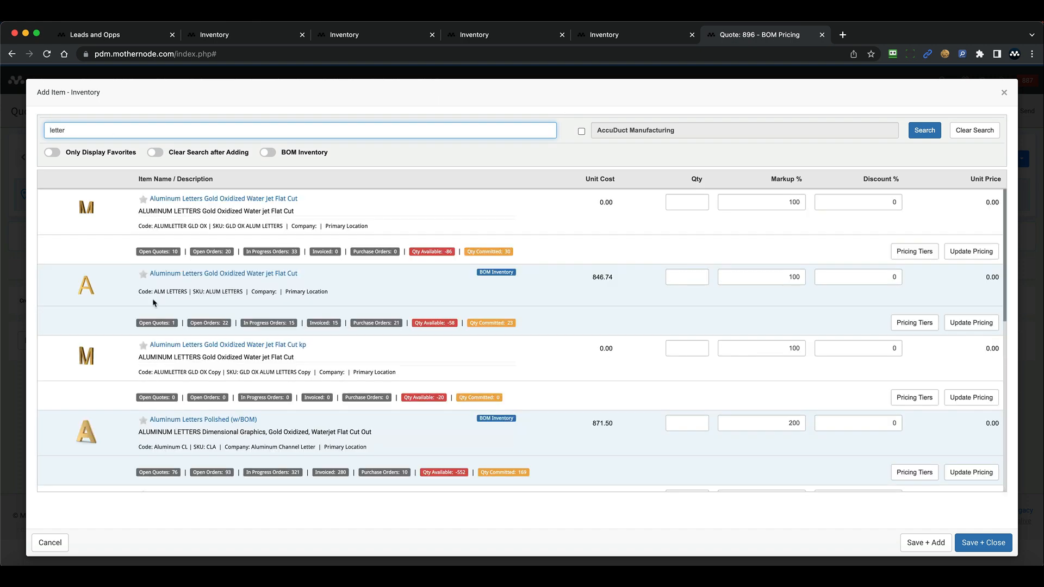
{"action": "scroll", "coordinate": [671, 445], "scroll_direction": "down", "scroll_amount": 3}
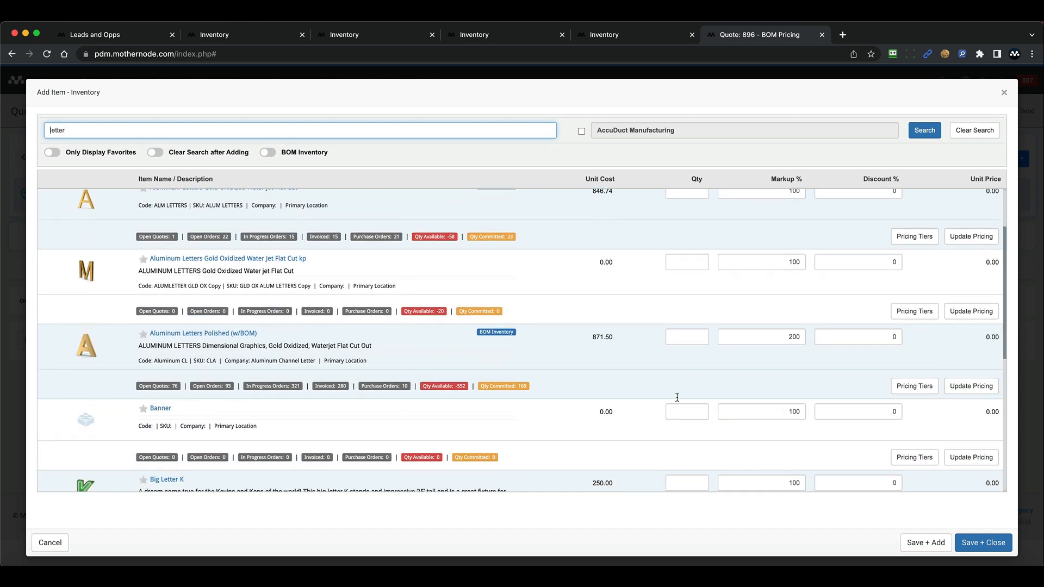
{"action": "left_click", "coordinate": [679, 338]}
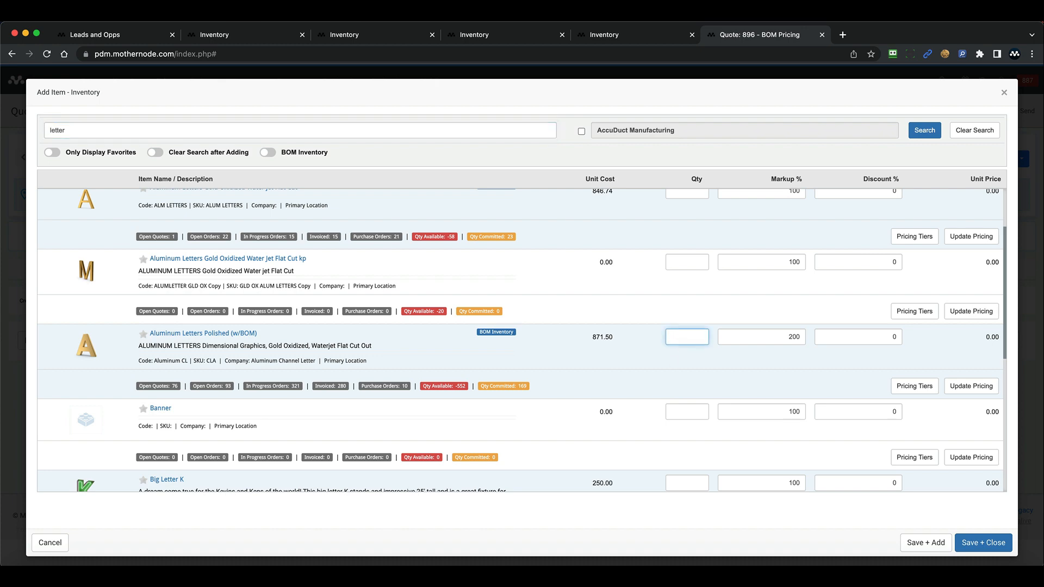
{"action": "left_click", "coordinate": [981, 540]}
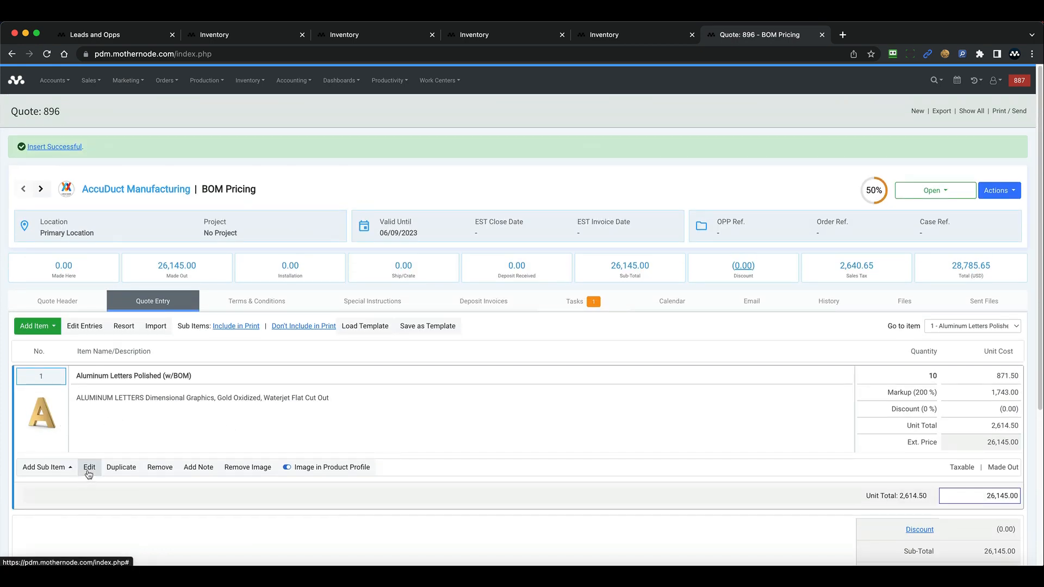
- Open the quoted aluminum letters item for editing and add the line "Copy to read: MOTHERNODE" to its description
{"action": "left_click", "coordinate": [89, 469]}
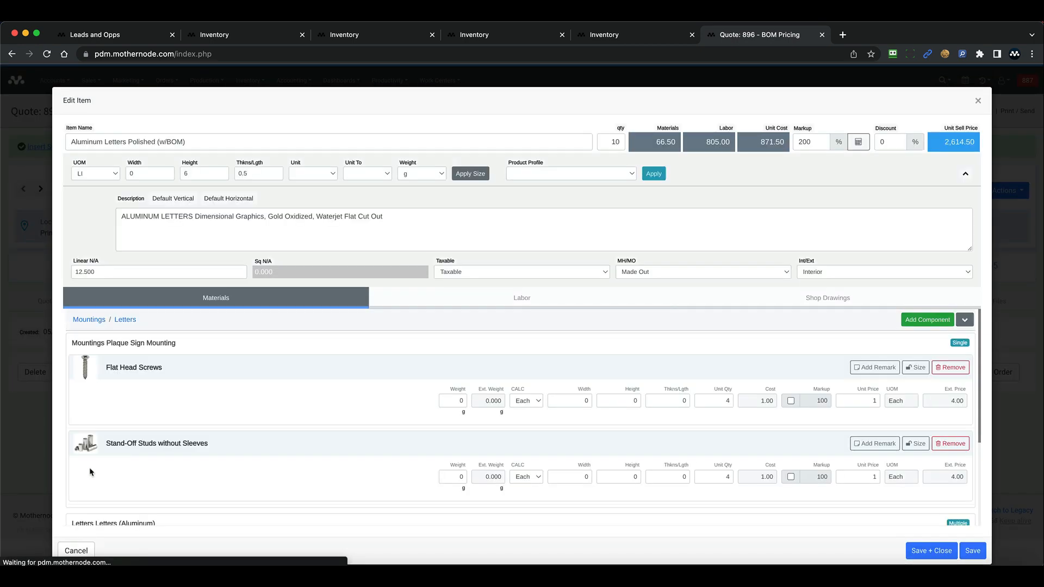
{"action": "left_click", "coordinate": [395, 217]}
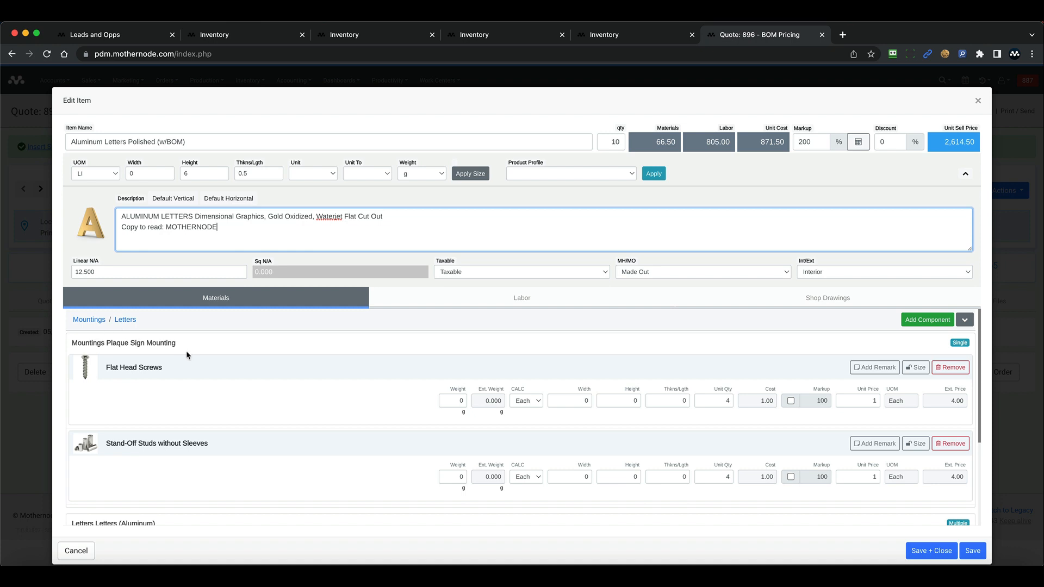
- Review the item's mounting and letter components and look up the 6-inch height row in the letters component's pricing grid
{"action": "scroll", "coordinate": [166, 365], "scroll_direction": "down", "scroll_amount": 1}
{"action": "scroll", "coordinate": [175, 378], "scroll_direction": "down", "scroll_amount": 5}
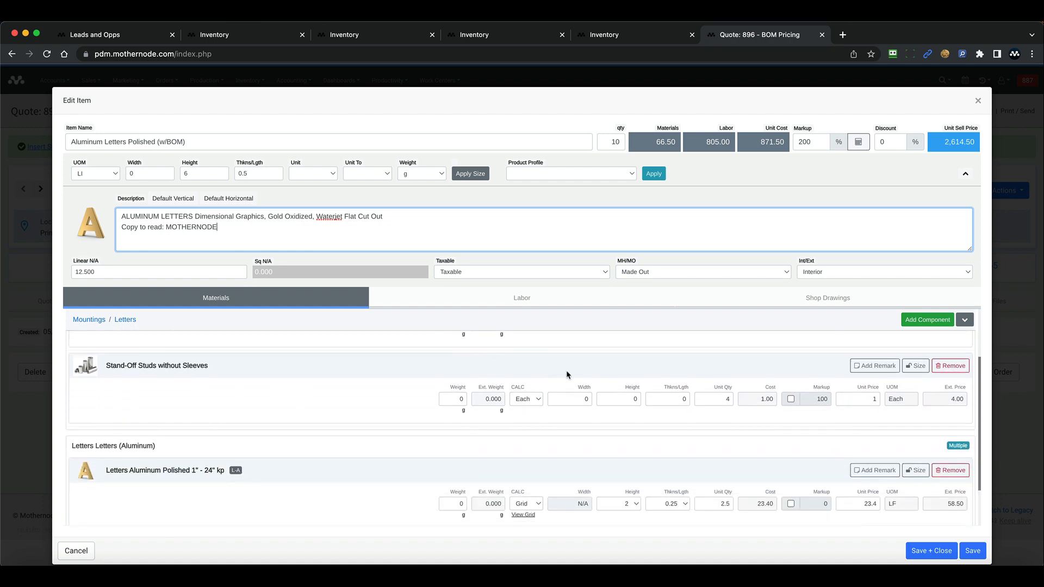
{"action": "scroll", "coordinate": [568, 375], "scroll_direction": "up", "scroll_amount": 6}
{"action": "scroll", "coordinate": [217, 404], "scroll_direction": "down", "scroll_amount": 6}
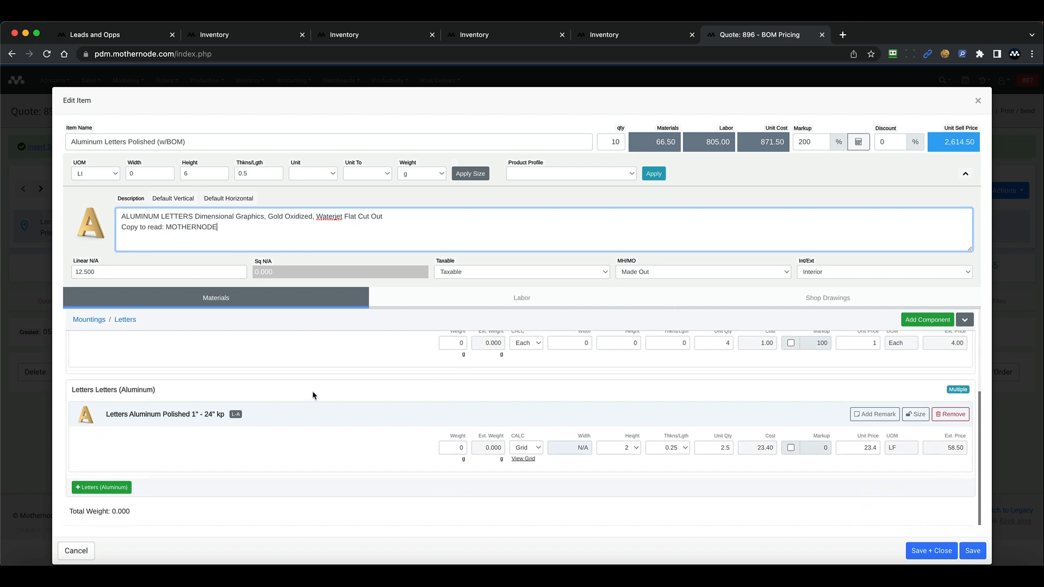
{"action": "left_click", "coordinate": [517, 460]}
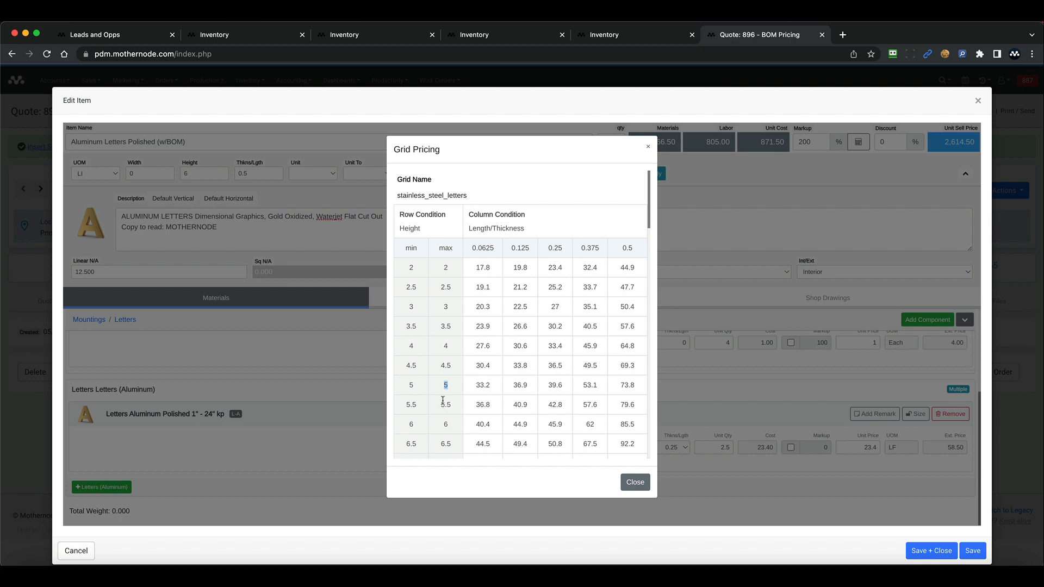
{"action": "left_click", "coordinate": [451, 428]}
{"action": "left_click_drag", "start_coordinate": [451, 426], "coordinate": [444, 425]}
{"action": "left_click", "coordinate": [635, 483]}
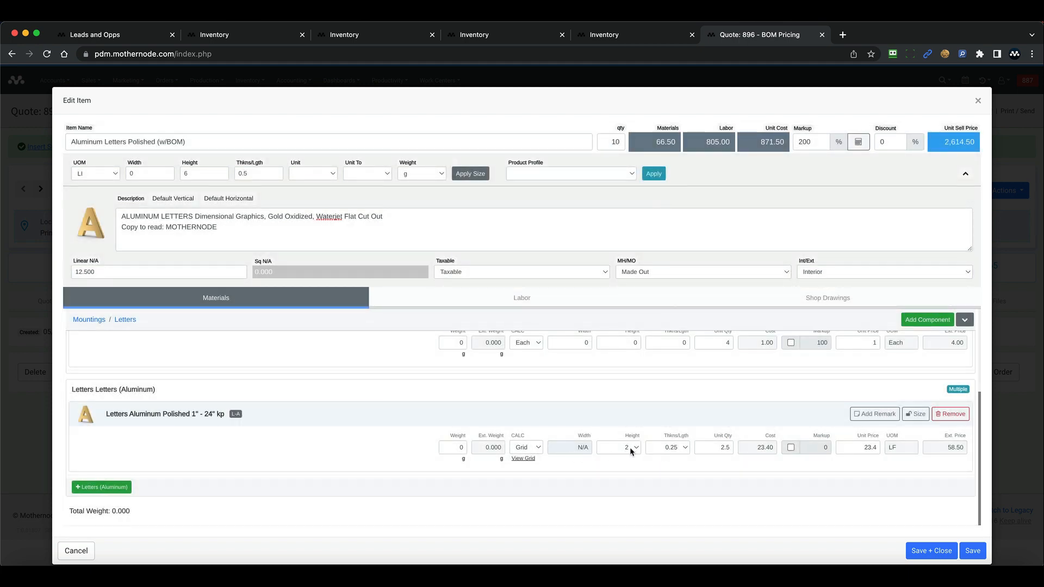
- Set the Letters Aluminum Polished component's height to 6 and choose 0.25 for its thickness
{"action": "left_click", "coordinate": [630, 449]}
{"action": "left_click", "coordinate": [623, 533]}
{"action": "left_click", "coordinate": [678, 478]}
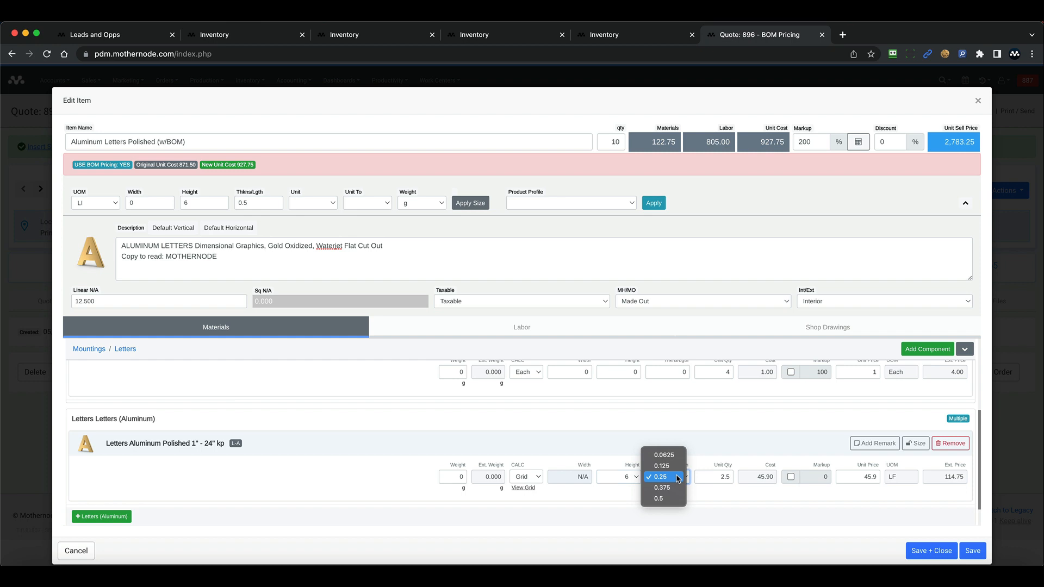
{"action": "left_click", "coordinate": [678, 478]}
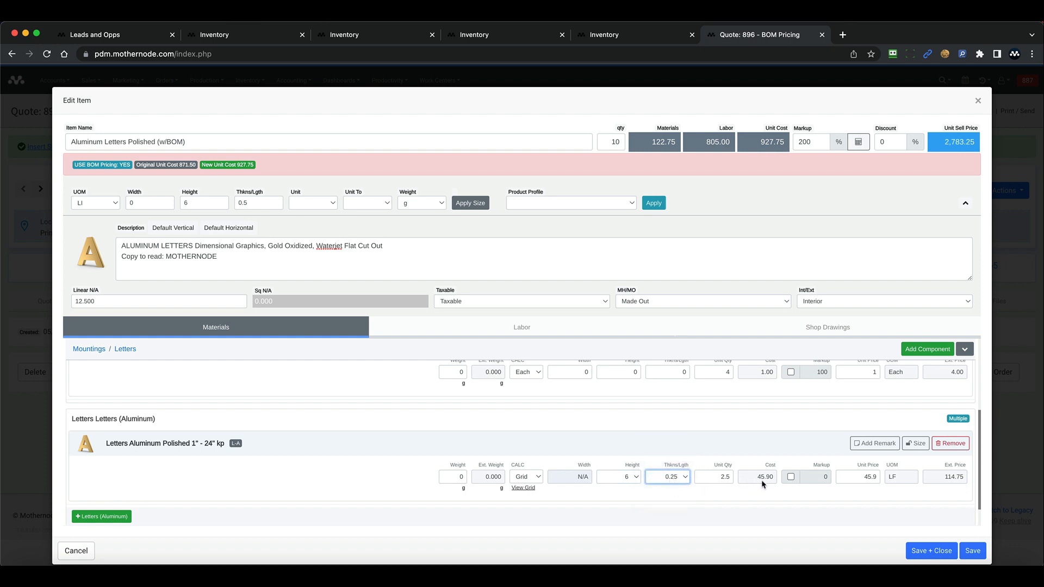
- Enable the markup on the Letters Aluminum Polished component and set it to 100
{"action": "left_click", "coordinate": [792, 478]}
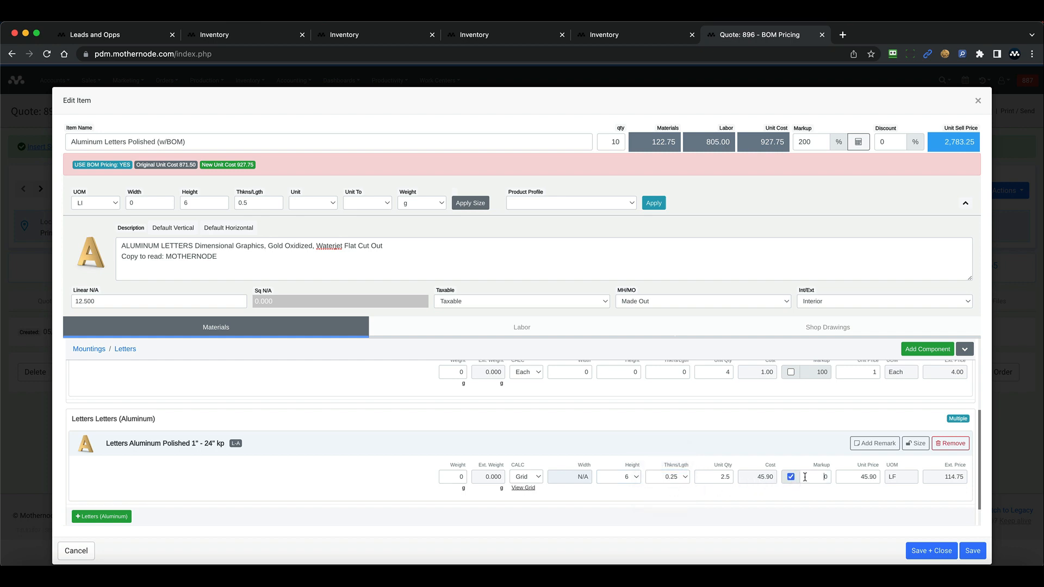
{"action": "left_click", "coordinate": [805, 477]}
{"action": "type", "text": "100"}
{"action": "left_click", "coordinate": [792, 488]}
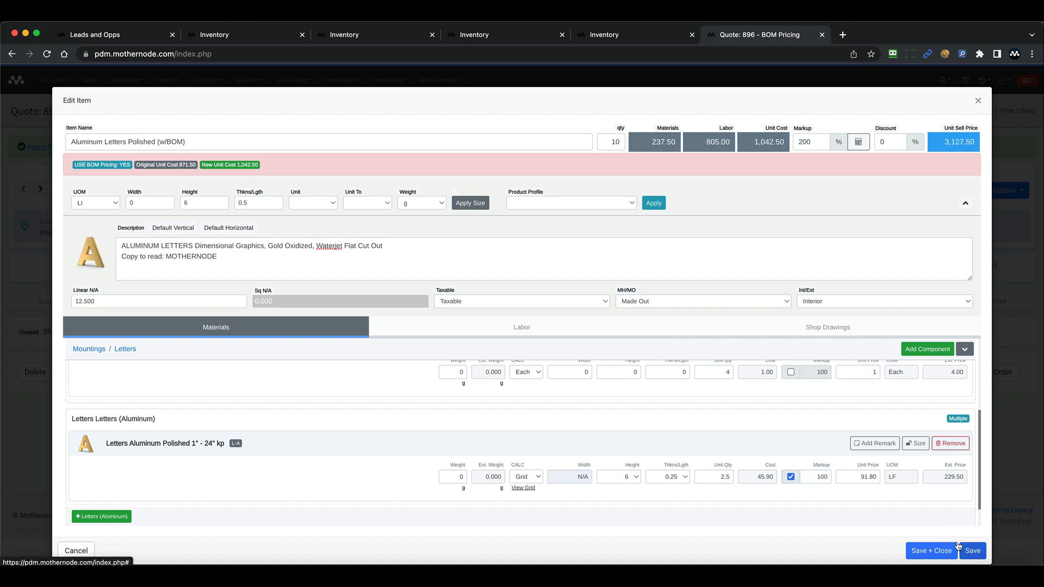
- Review the item's materials, labor workflow and shop drawings, and save and close the edited quote item
{"action": "scroll", "coordinate": [707, 489], "scroll_direction": "up", "scroll_amount": 2}
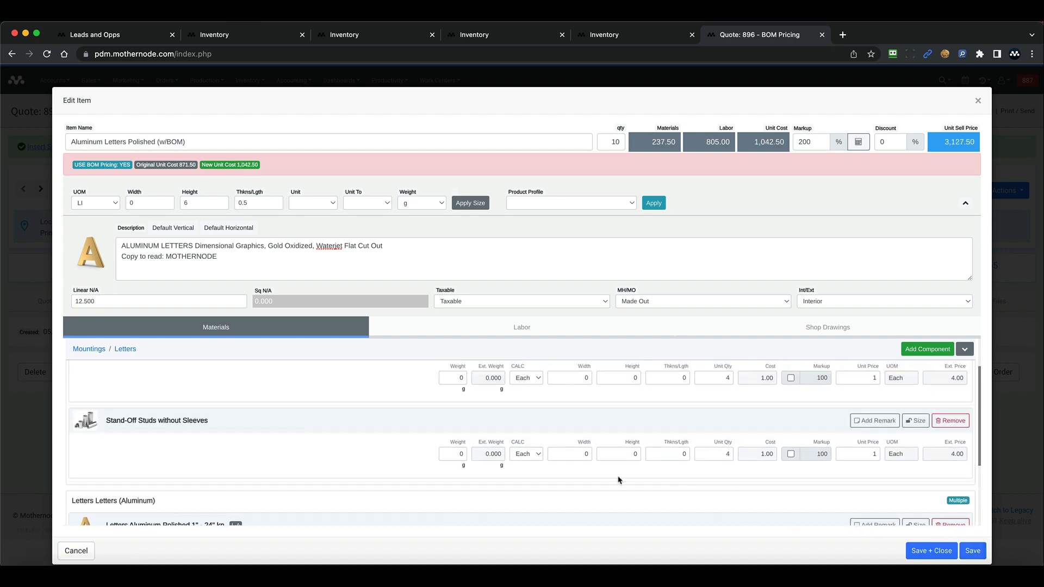
{"action": "scroll", "coordinate": [364, 401], "scroll_direction": "up", "scroll_amount": 1}
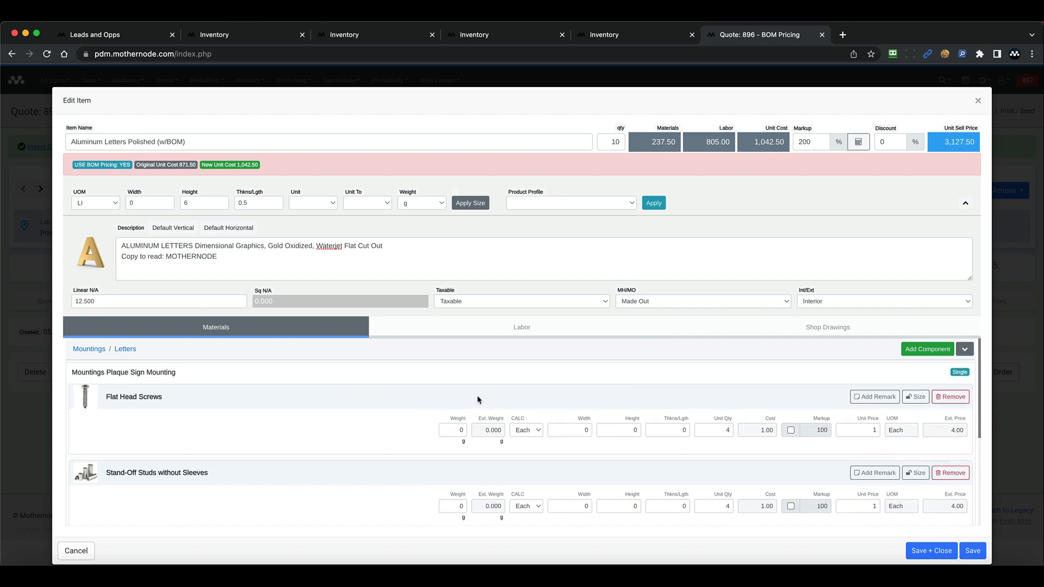
{"action": "scroll", "coordinate": [465, 409], "scroll_direction": "down", "scroll_amount": 1}
{"action": "scroll", "coordinate": [418, 447], "scroll_direction": "down", "scroll_amount": 2}
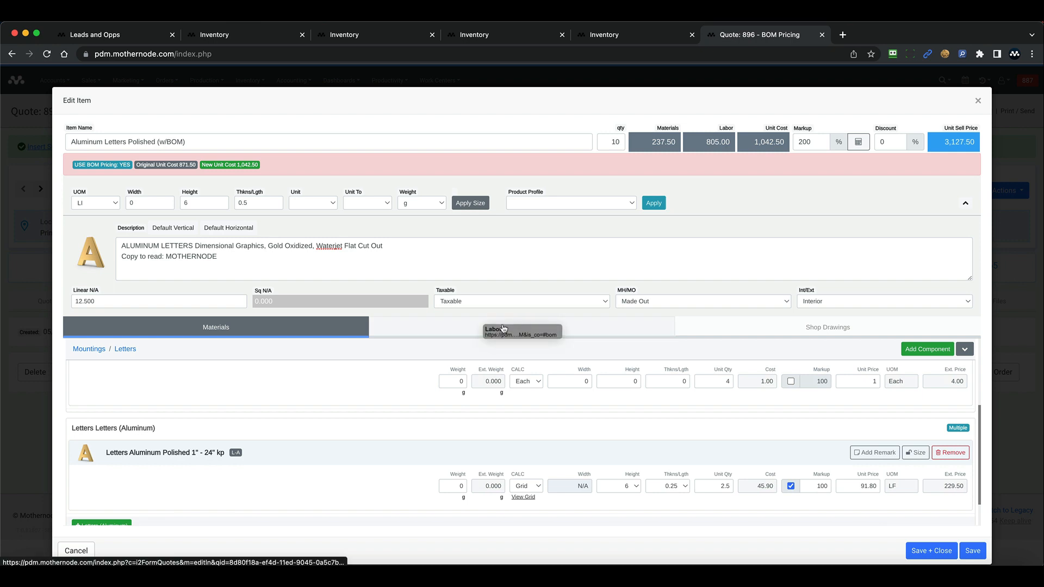
{"action": "left_click", "coordinate": [478, 332]}
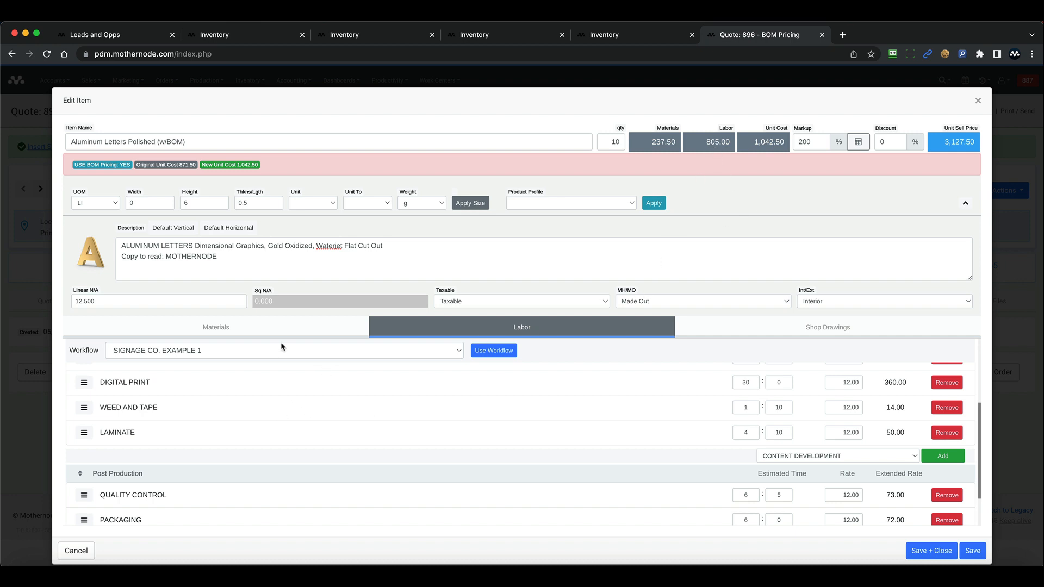
{"action": "left_click", "coordinate": [199, 353]}
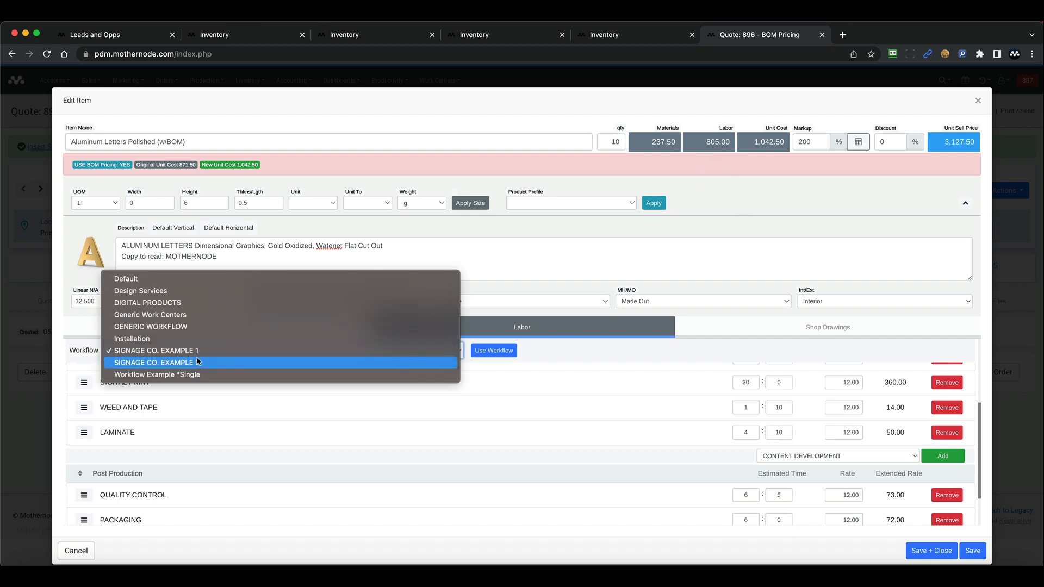
{"action": "left_click", "coordinate": [197, 354]}
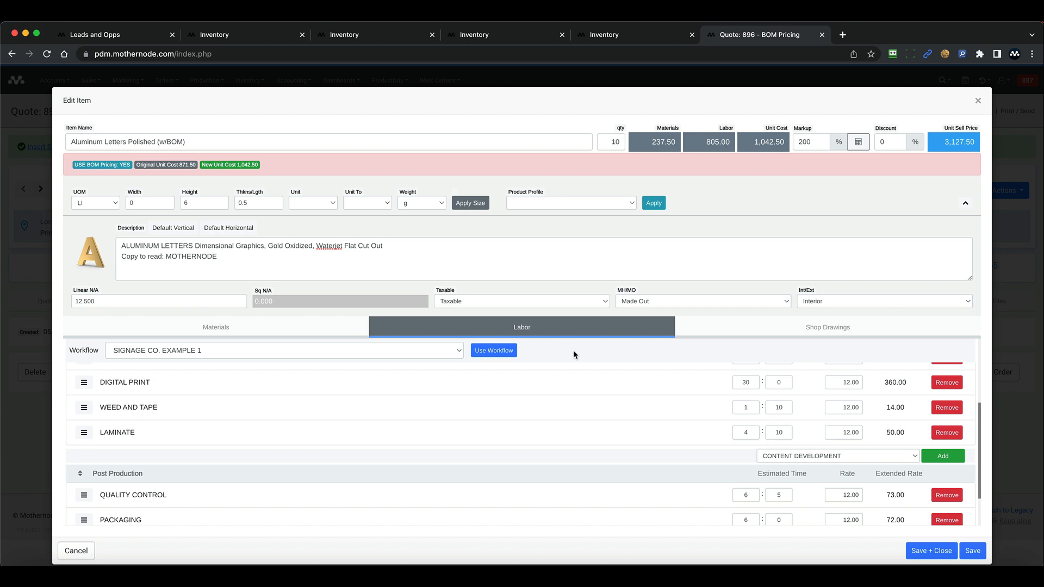
{"action": "left_click", "coordinate": [772, 331]}
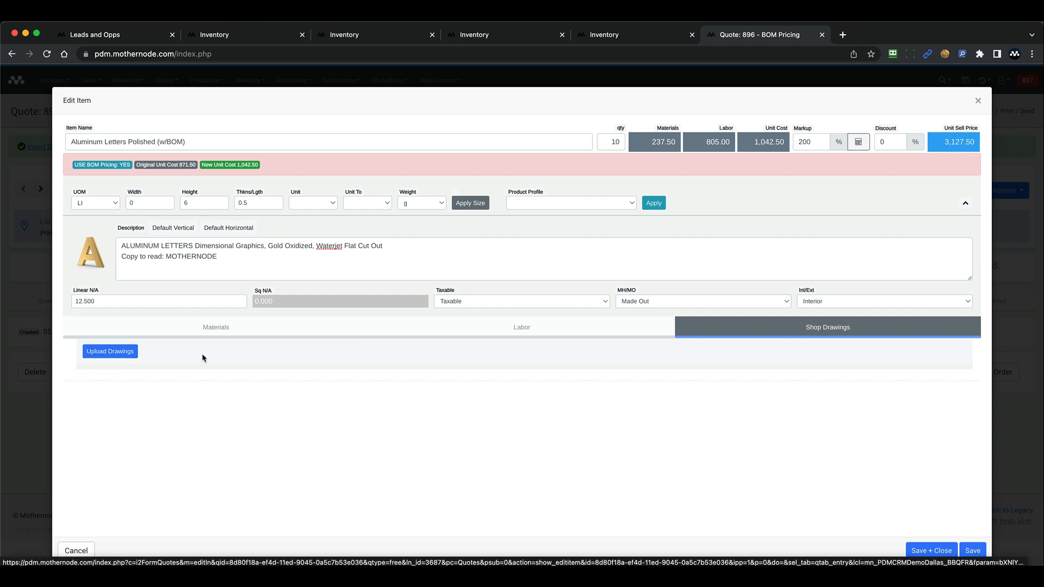
{"action": "left_click", "coordinate": [948, 552]}
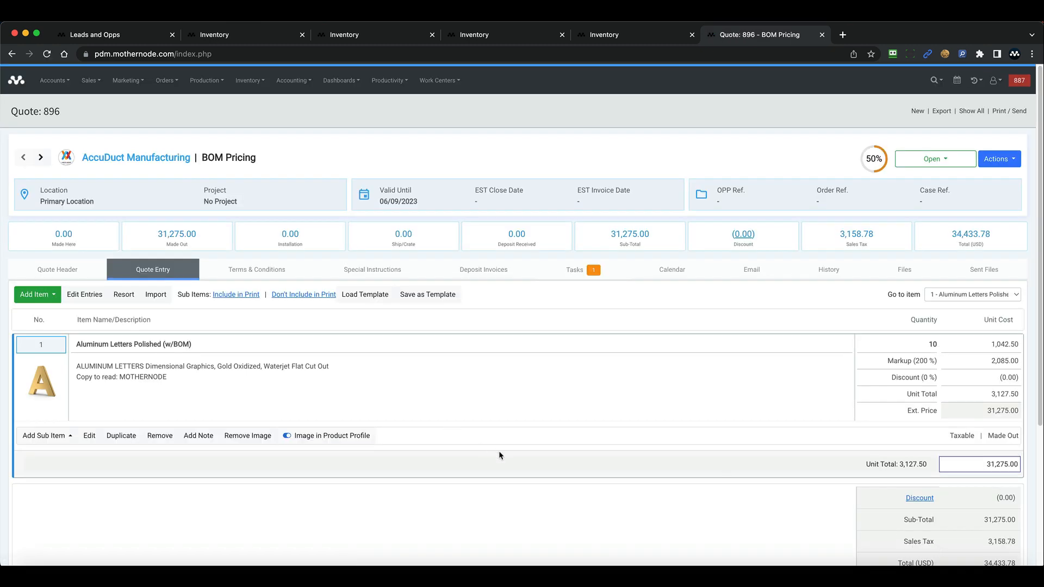
- Print the quote's Production Documents with the Cover Sheet, Time and Labor, and Compact options
{"action": "left_click", "coordinate": [1007, 112]}
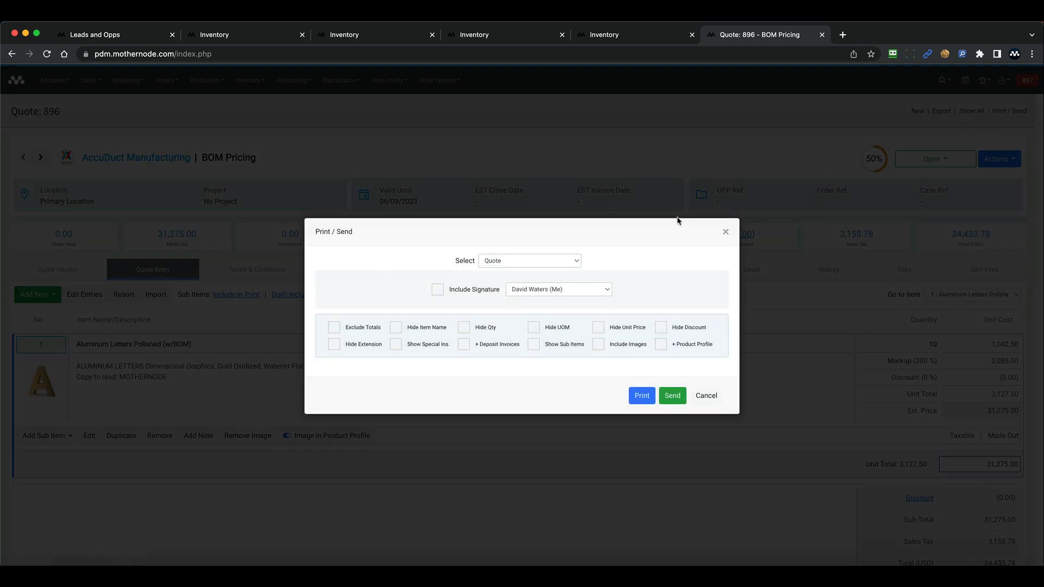
{"action": "left_click", "coordinate": [509, 262]}
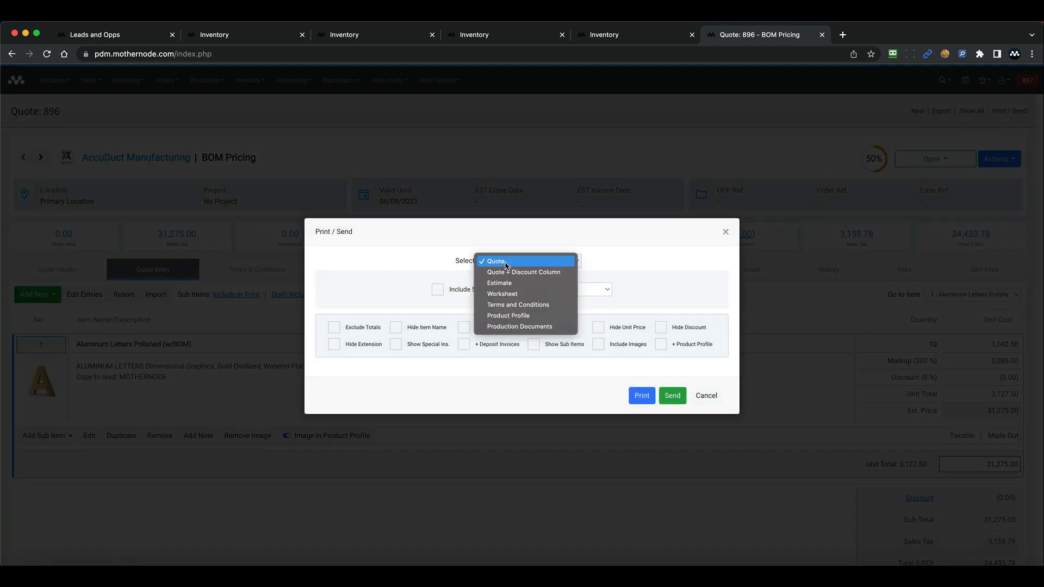
{"action": "left_click", "coordinate": [517, 326]}
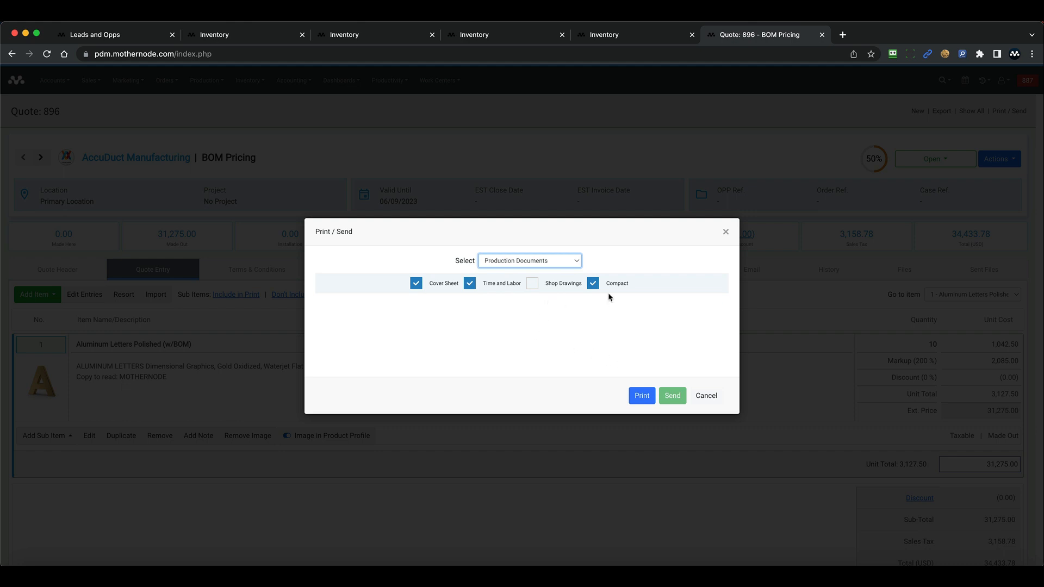
{"action": "left_click", "coordinate": [642, 396]}
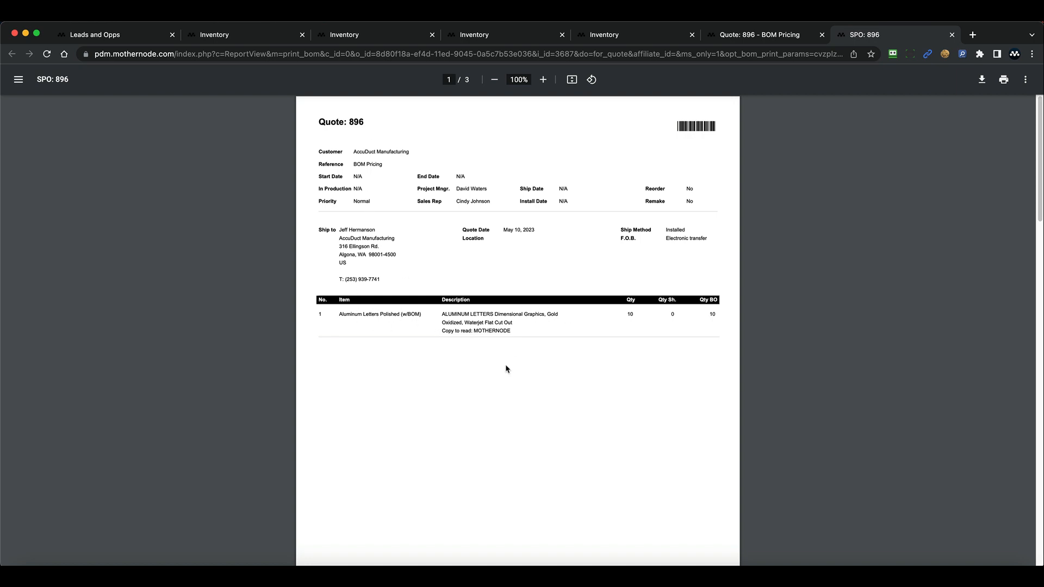
- Examine the printed production document's cover sheet, BOM list, and time and labor table
{"action": "scroll", "coordinate": [503, 370], "scroll_direction": "down", "scroll_amount": 7}
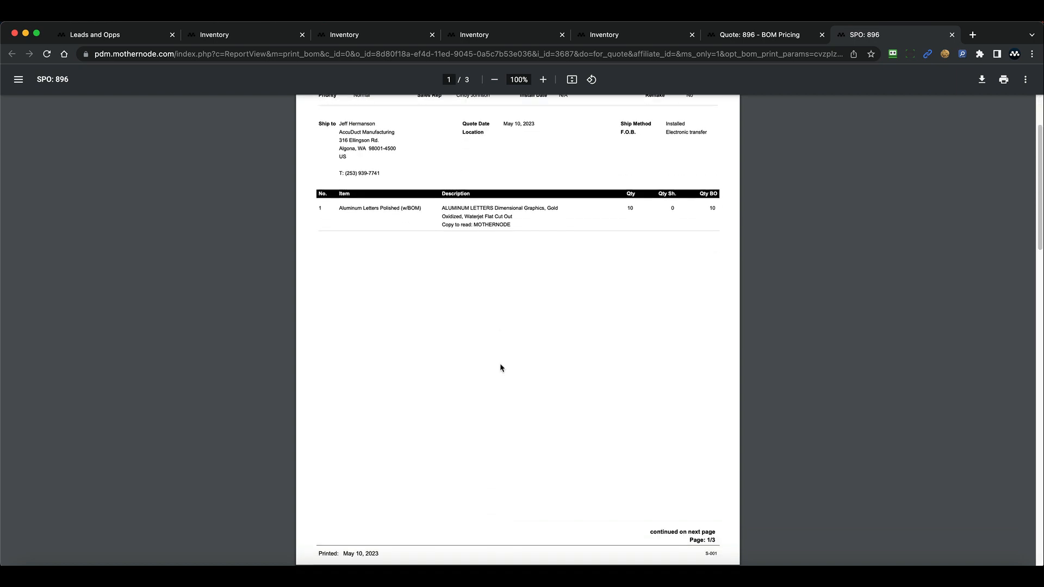
{"action": "scroll", "coordinate": [500, 367], "scroll_direction": "down", "scroll_amount": 3}
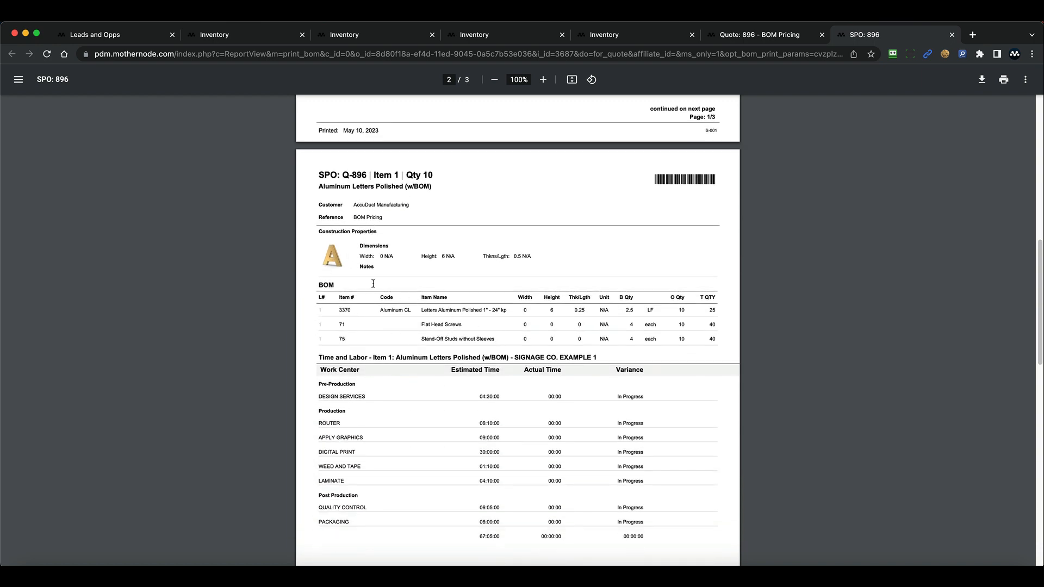
{"action": "scroll", "coordinate": [389, 313], "scroll_direction": "down", "scroll_amount": 1}
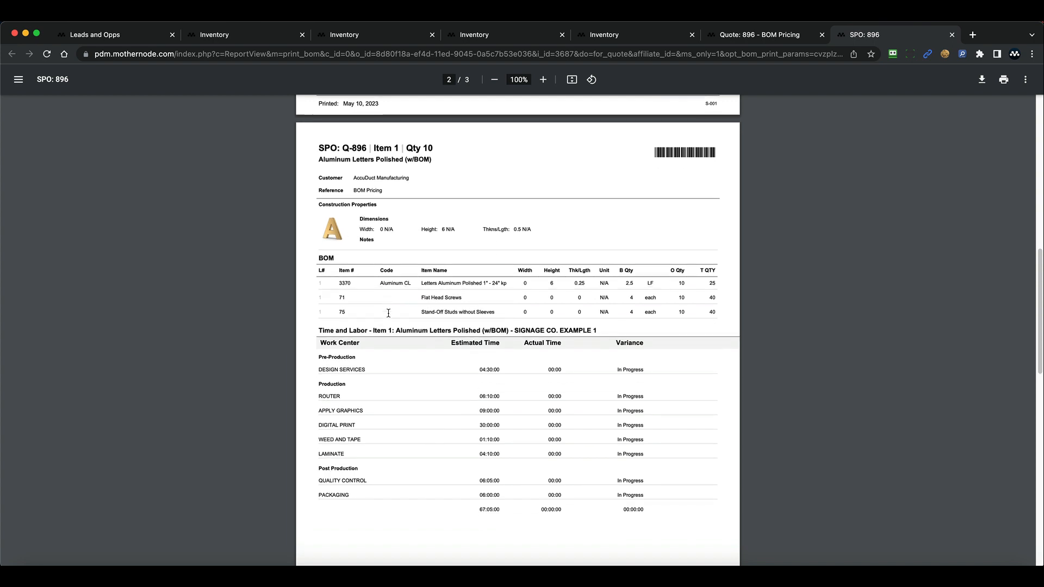
{"action": "scroll", "coordinate": [388, 313], "scroll_direction": "down", "scroll_amount": 3}
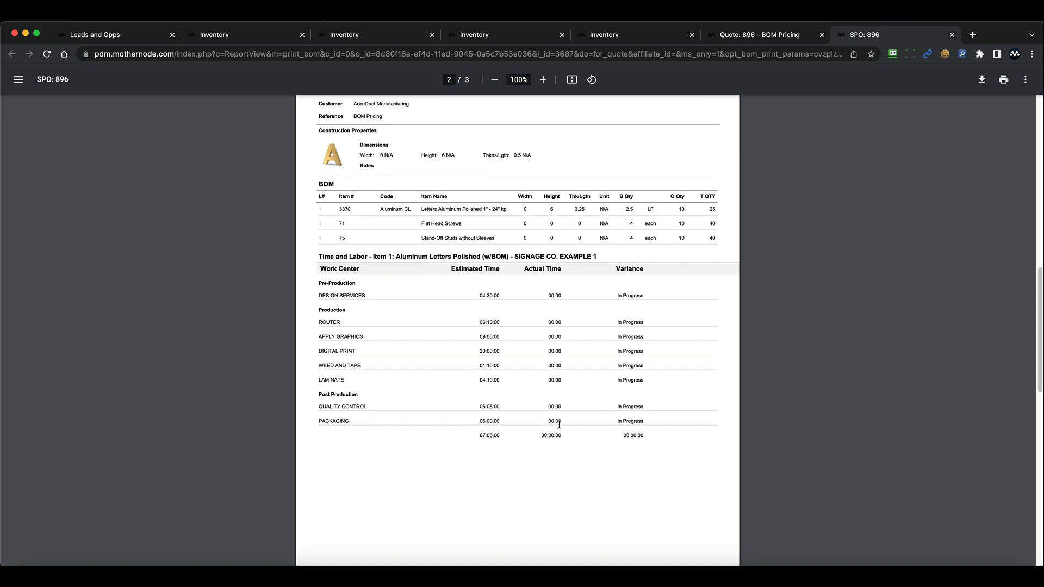
- Review the rest of the time and labor page and the BOM Summary on the production document's last page
{"action": "scroll", "coordinate": [542, 423], "scroll_direction": "down", "scroll_amount": 1}
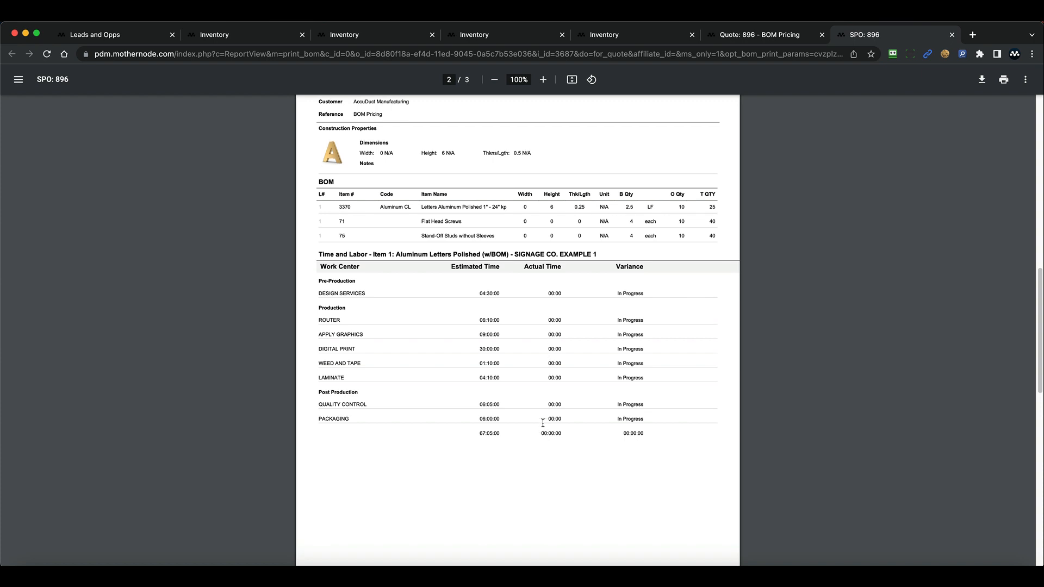
{"action": "scroll", "coordinate": [543, 423], "scroll_direction": "down", "scroll_amount": 1}
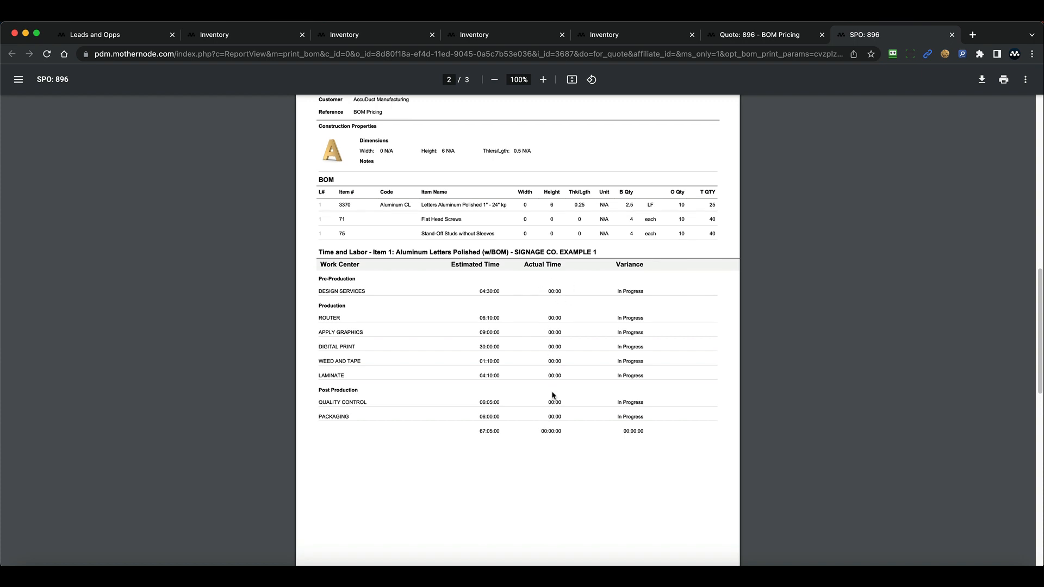
{"action": "scroll", "coordinate": [553, 396], "scroll_direction": "down", "scroll_amount": 3}
{"action": "scroll", "coordinate": [526, 391], "scroll_direction": "down", "scroll_amount": 4}
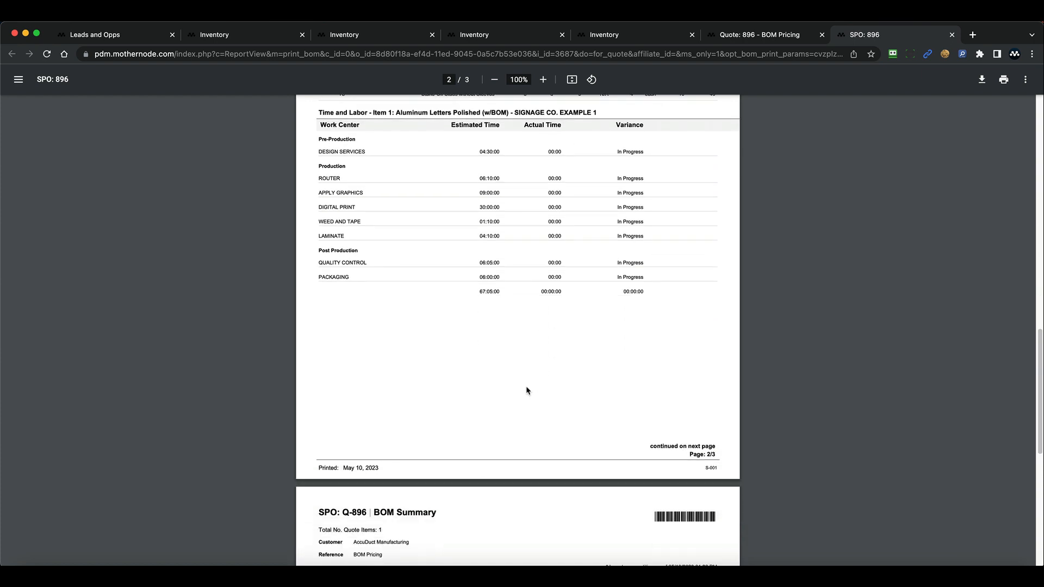
{"action": "scroll", "coordinate": [526, 391], "scroll_direction": "down", "scroll_amount": 8}
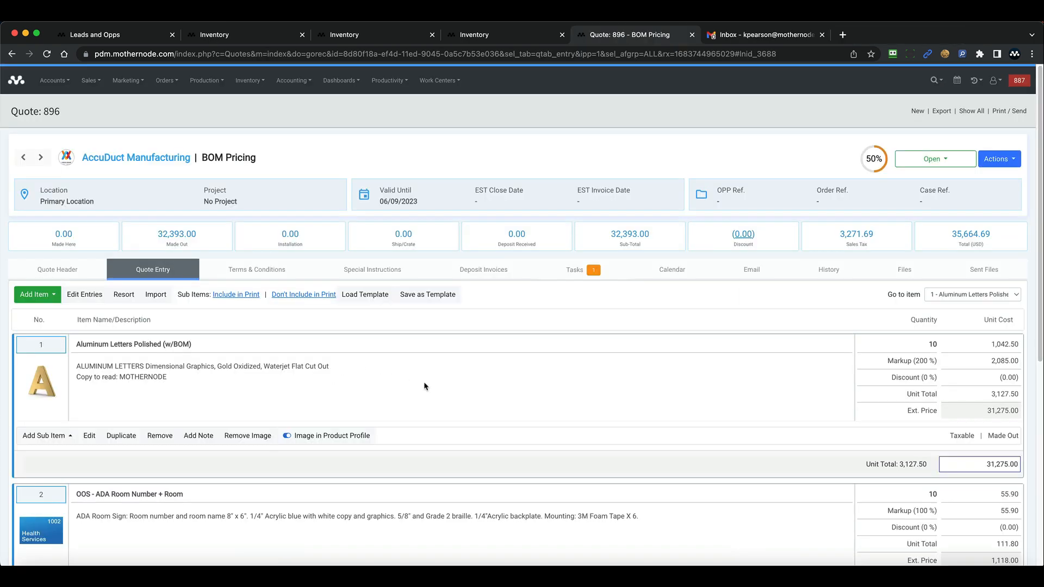
- Open the quote item OOS - ADA Room Number + Room for editing and review its materials down to Acrylic Unpainted
{"action": "scroll", "coordinate": [217, 424], "scroll_direction": "down", "scroll_amount": 1}
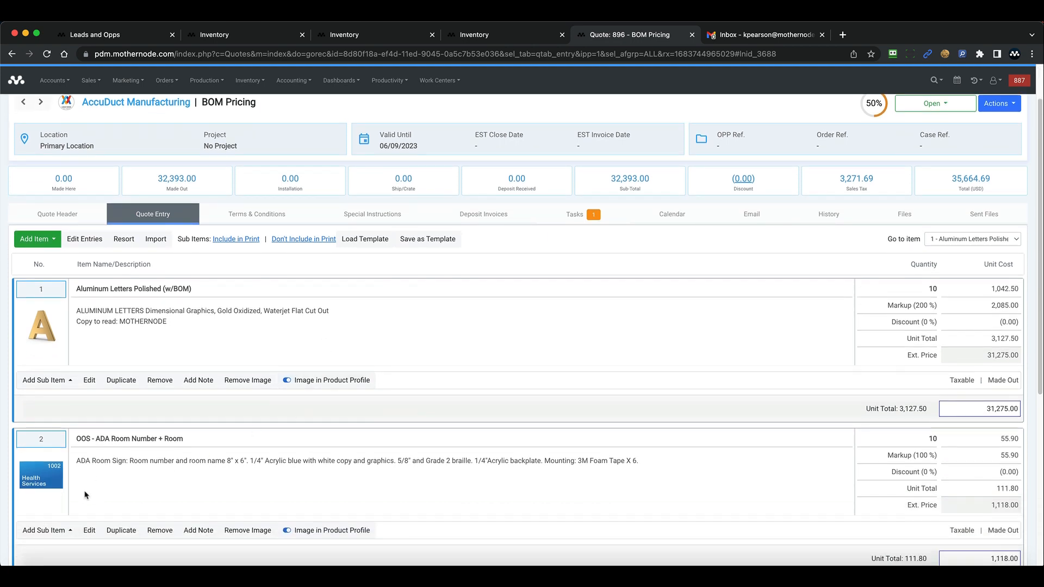
{"action": "scroll", "coordinate": [92, 492], "scroll_direction": "down", "scroll_amount": 1}
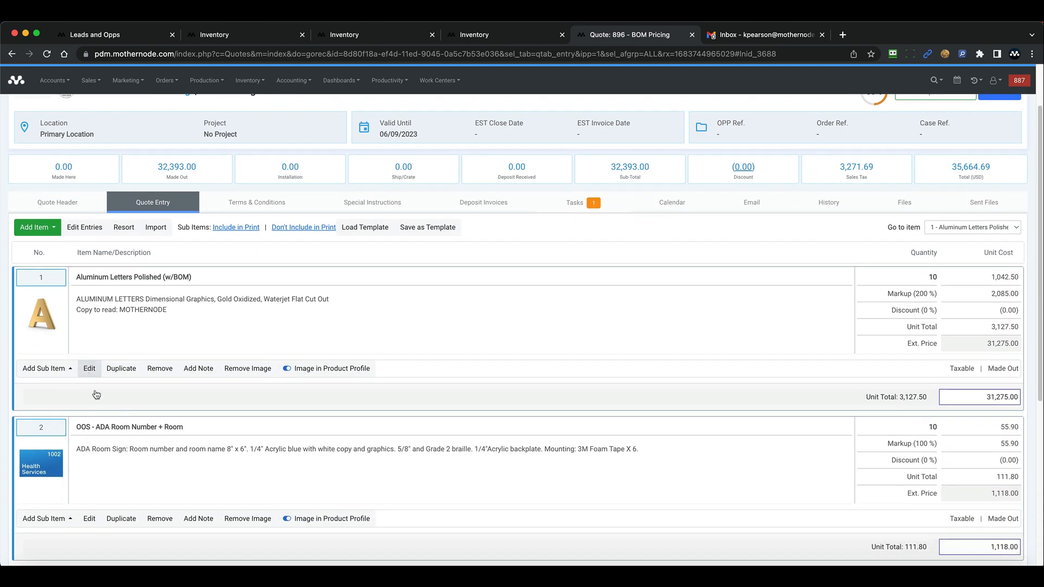
{"action": "left_click", "coordinate": [91, 518]}
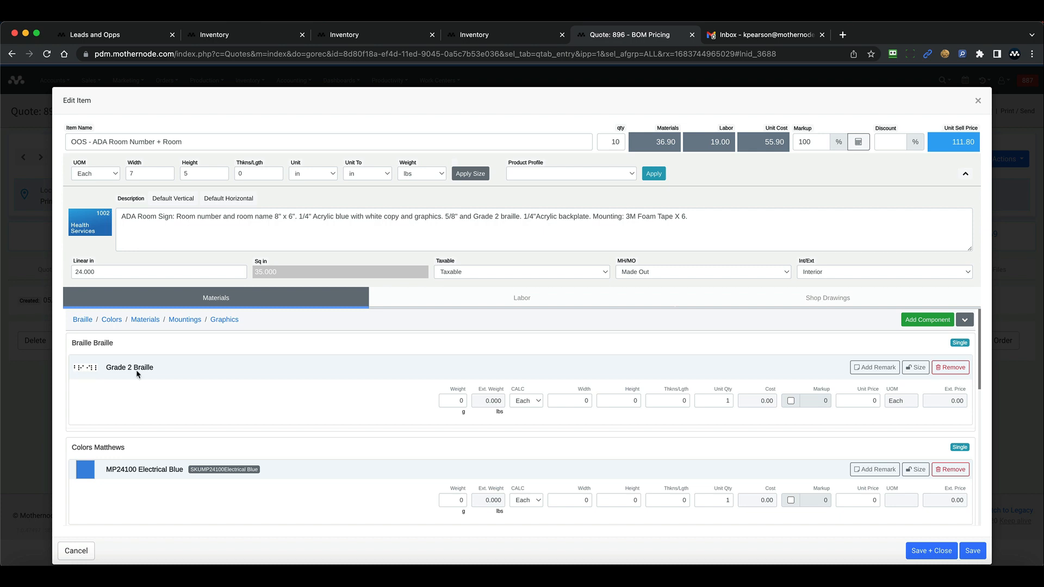
{"action": "scroll", "coordinate": [134, 381], "scroll_direction": "down", "scroll_amount": 2}
{"action": "scroll", "coordinate": [164, 421], "scroll_direction": "down", "scroll_amount": 2}
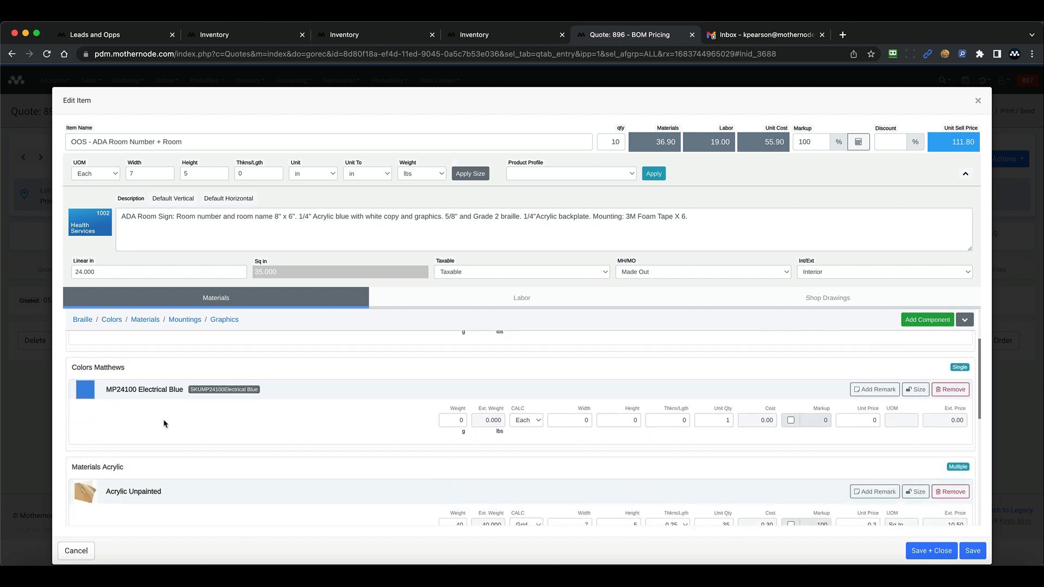
{"action": "scroll", "coordinate": [196, 437], "scroll_direction": "down", "scroll_amount": 1}
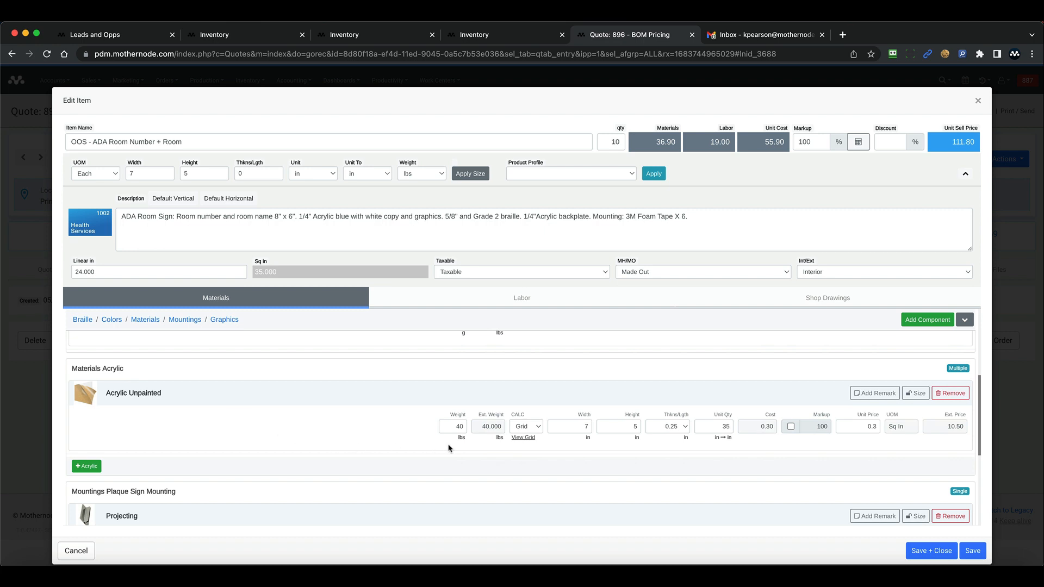
- Examine the pricing grid of the Acrylic Unpainted component against its size and thickness, and close the grid
{"action": "left_click", "coordinate": [520, 438]}
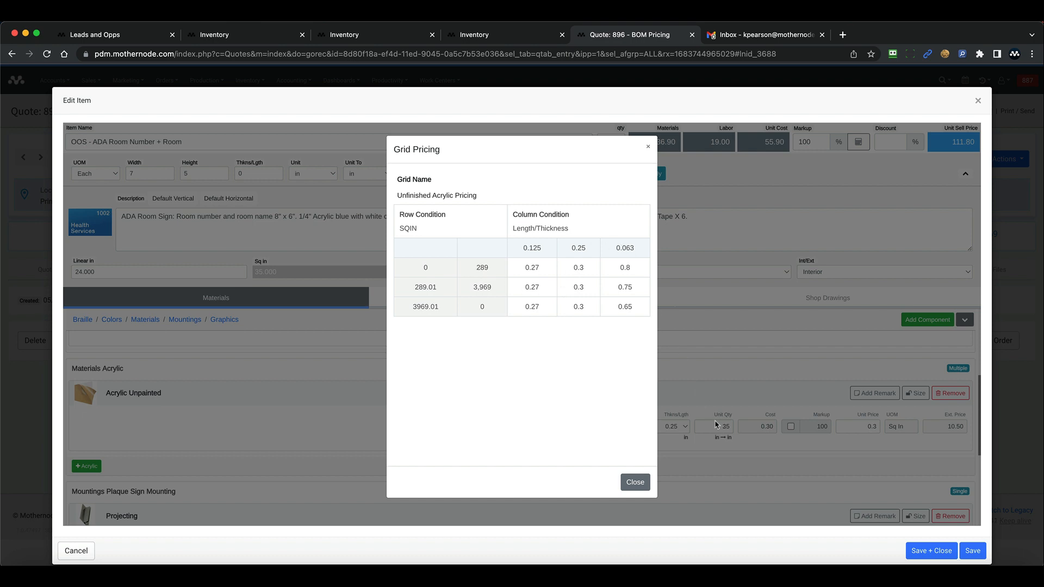
{"action": "left_click", "coordinate": [648, 147]}
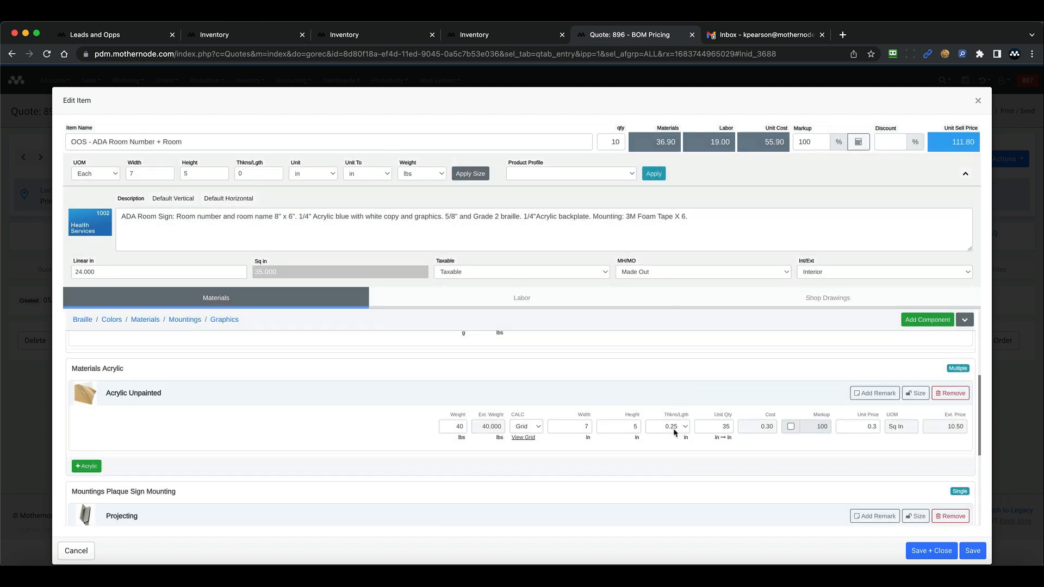
{"action": "left_click", "coordinate": [523, 437]}
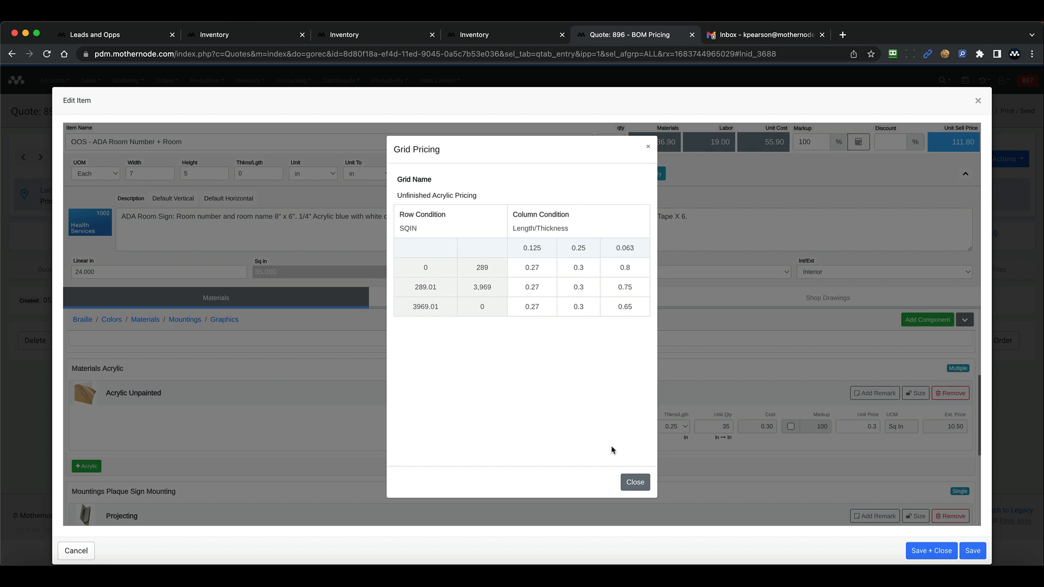
{"action": "left_click", "coordinate": [631, 482]}
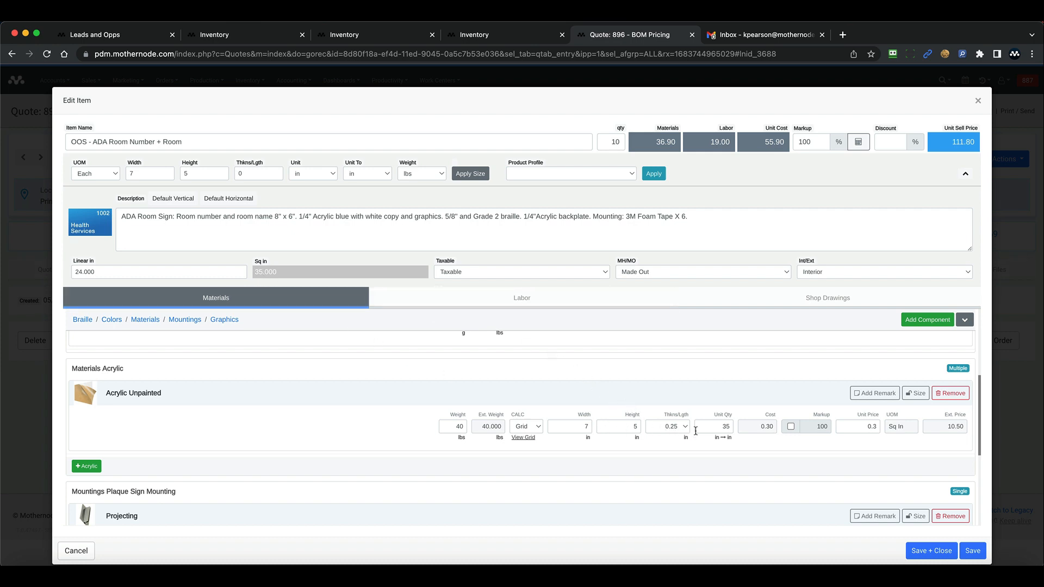
- Enable the markup on the Acrylic Unpainted component, save and close the item, and check it in the quote entries
{"action": "left_click", "coordinate": [791, 428]}
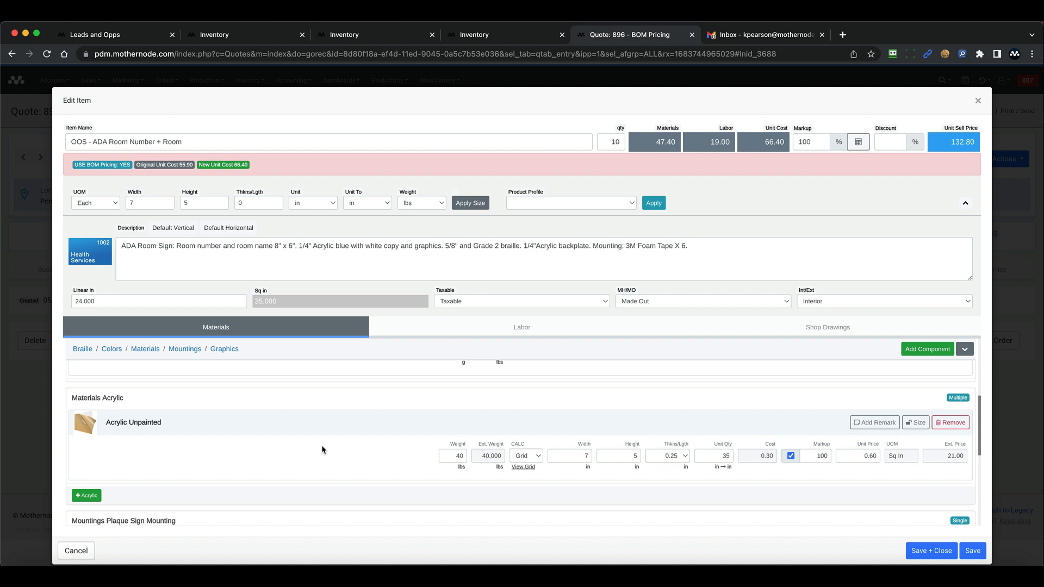
{"action": "left_click", "coordinate": [934, 551]}
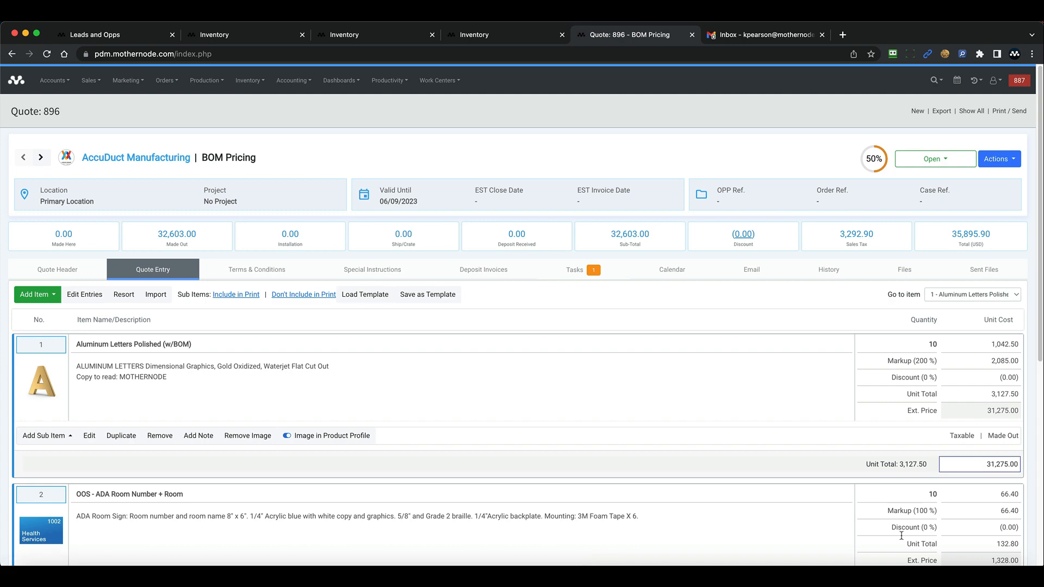
{"action": "scroll", "coordinate": [619, 449], "scroll_direction": "down", "scroll_amount": 3}
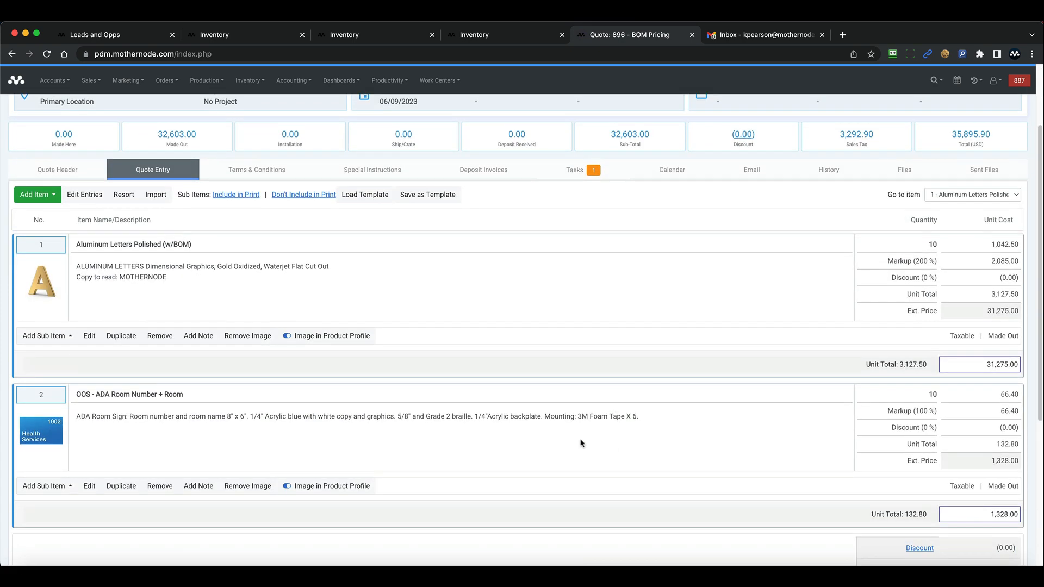